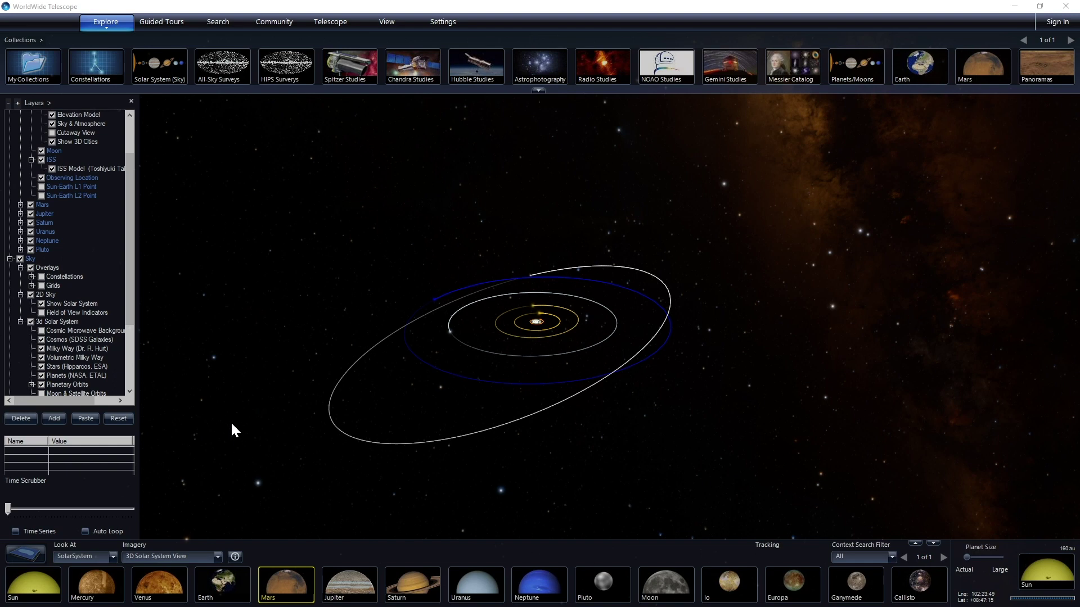
- Tilt the 3D solar system view slightly, keeping the Solar System as the view
mouse_move(232, 424)
left_mouse_down()
mouse_move(231, 406)
mouse_move(219, 410)
mouse_move(226, 436)
left_mouse_up()
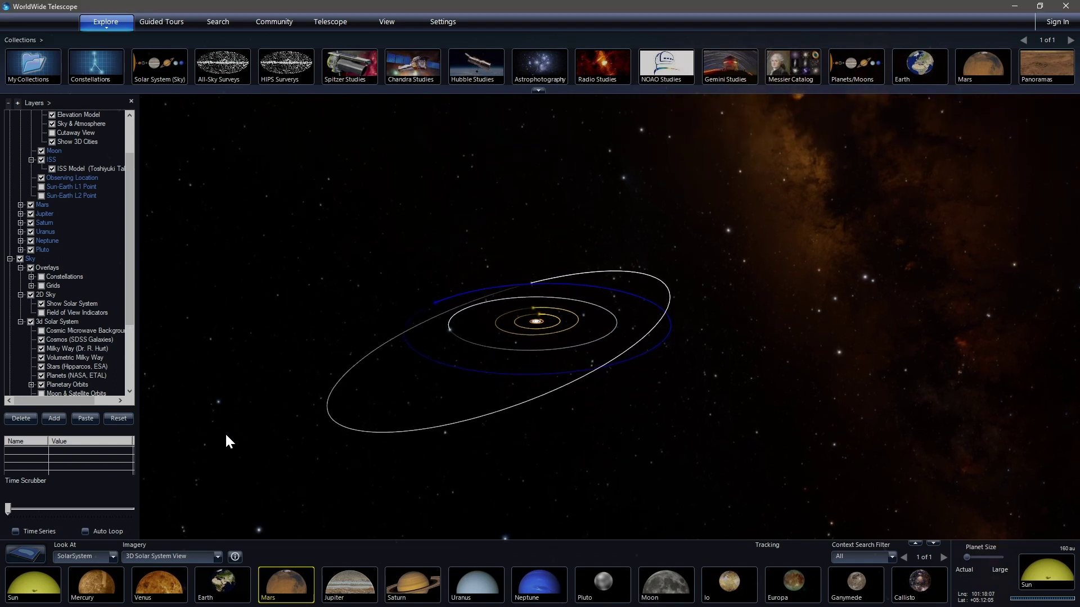
left_click(113, 557)
left_click(79, 595)
- Create a new guided tour with 'Science Never Stops' as its Tour Title
left_click(167, 32)
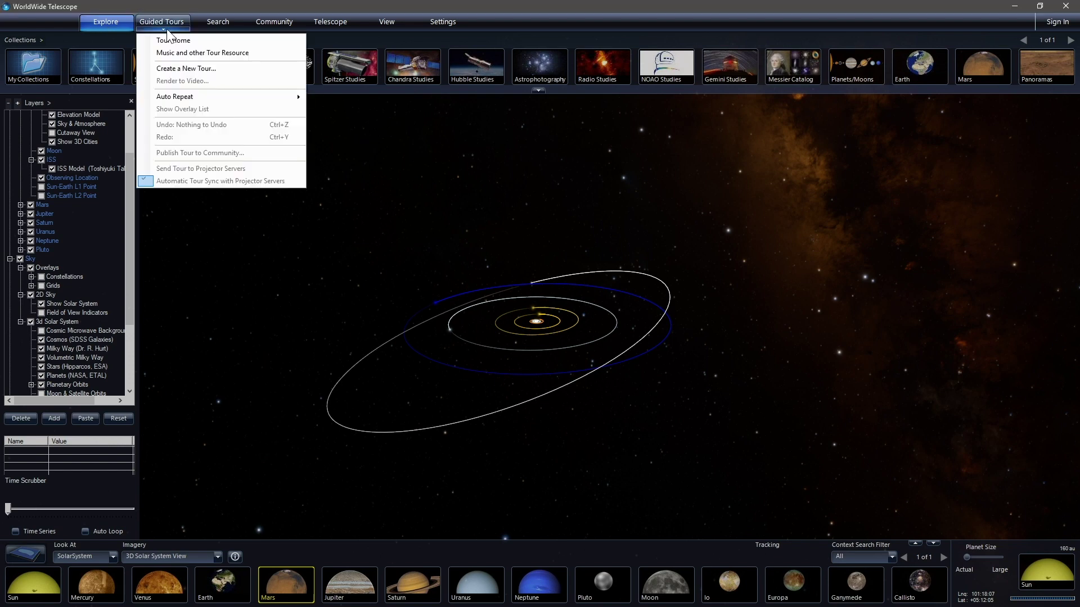
left_click(167, 31)
left_click(166, 27)
left_click(167, 23)
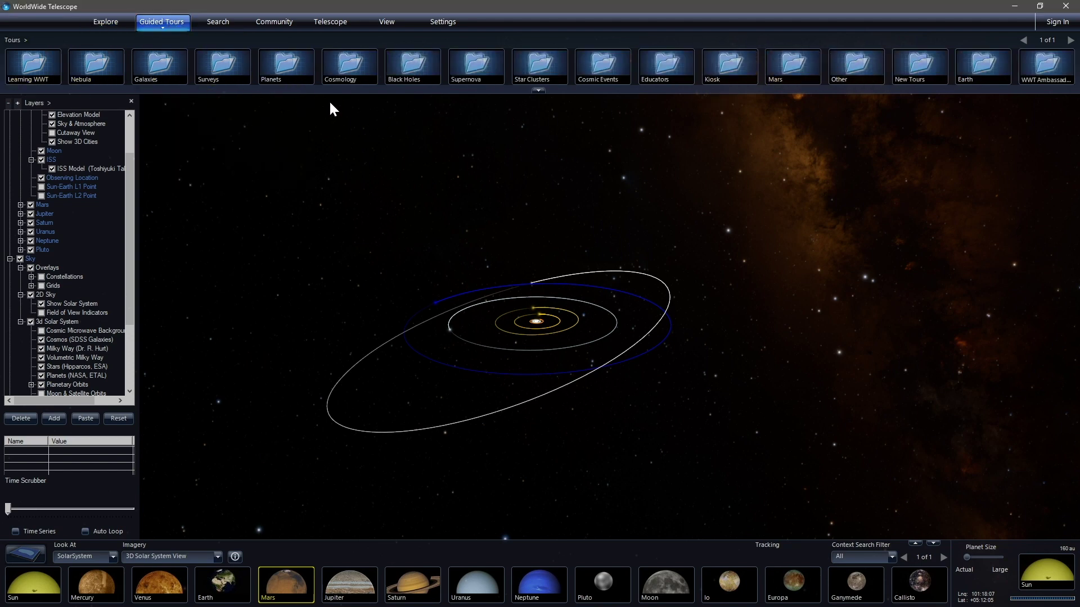
left_click(161, 29)
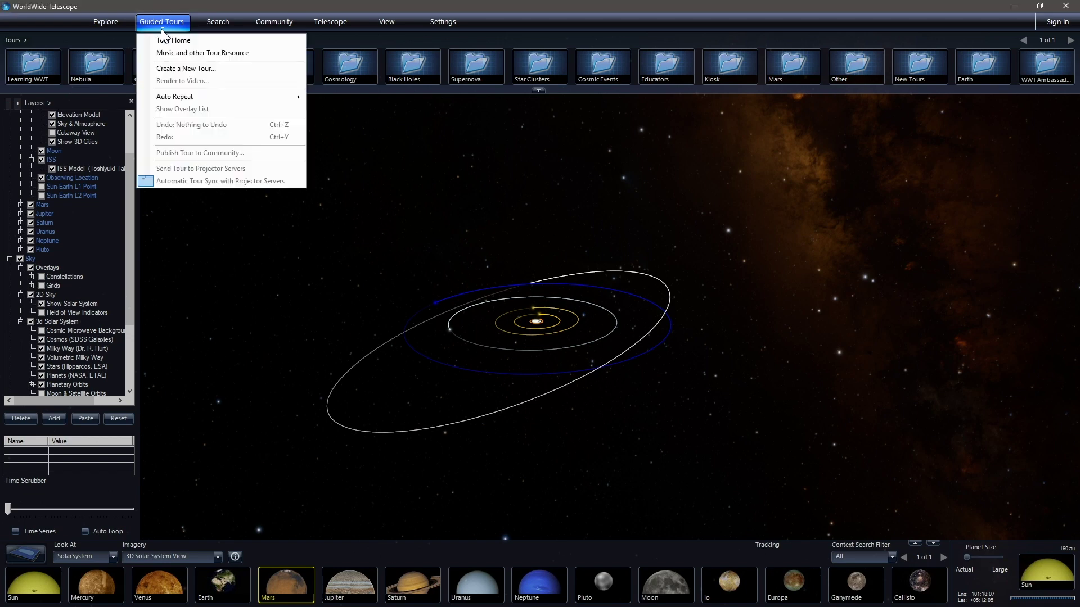
left_click(189, 70)
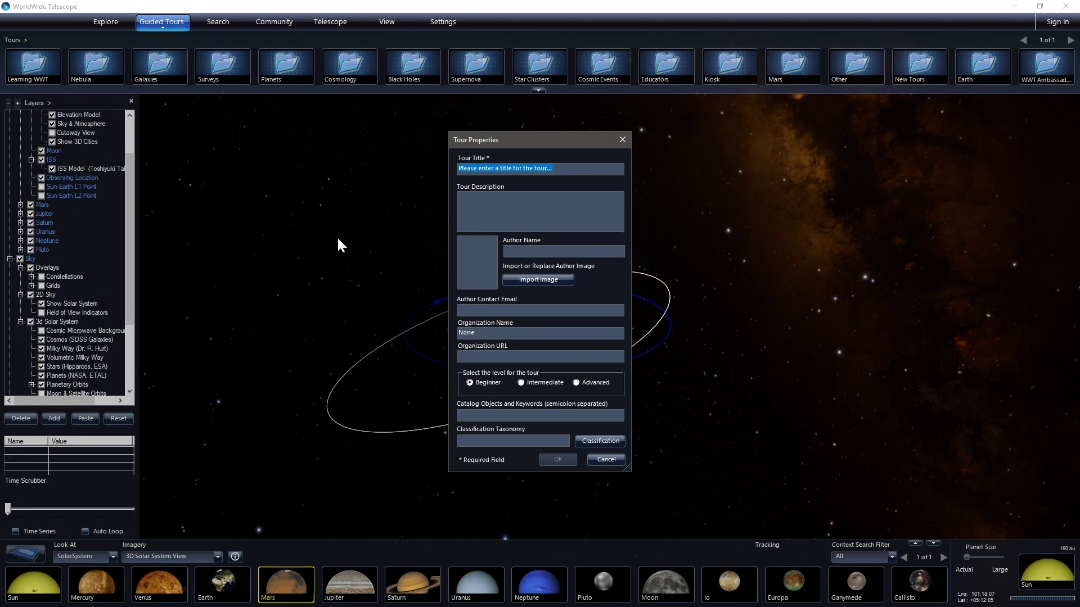
type("Sciewnce")
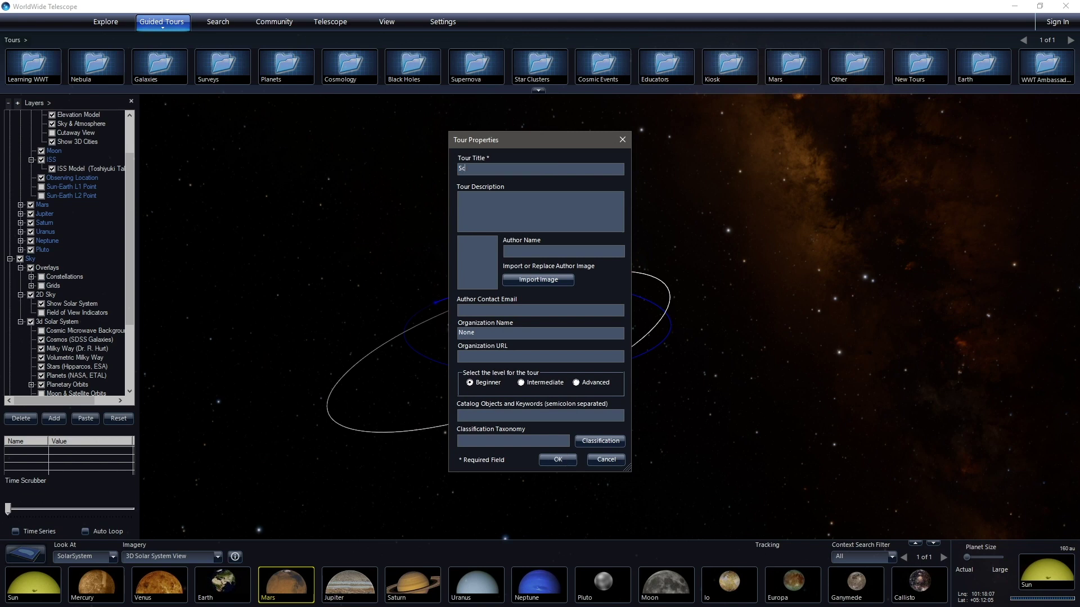
key("BackSpace")
key("BackSpace")
type("nce Never Stops")
left_click(557, 460)
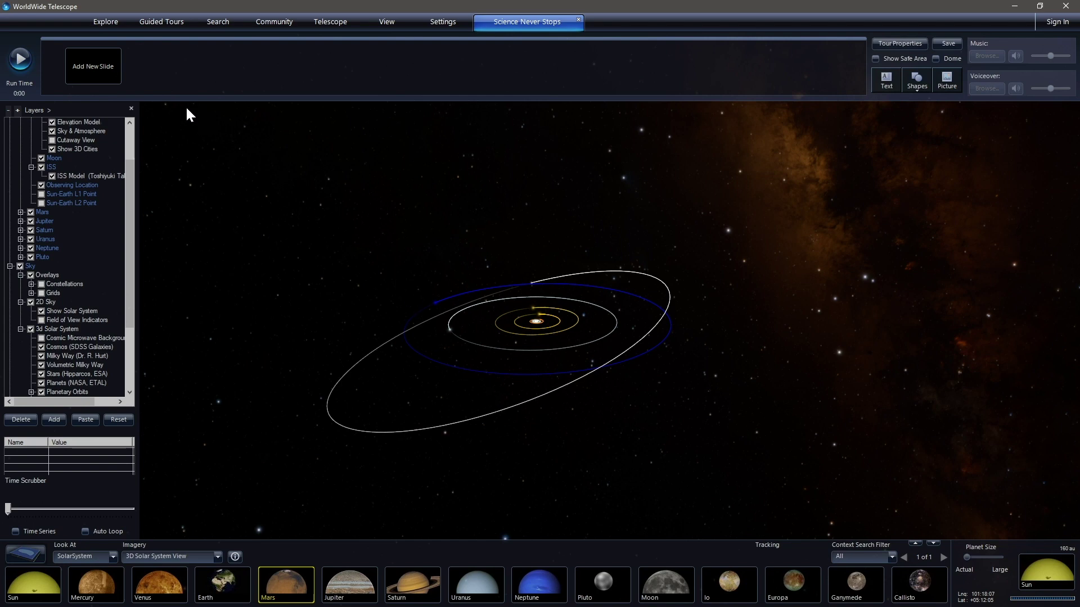
- Add a first 10-second slide of the solar system view, preview it, then tilt the view
left_click(102, 68)
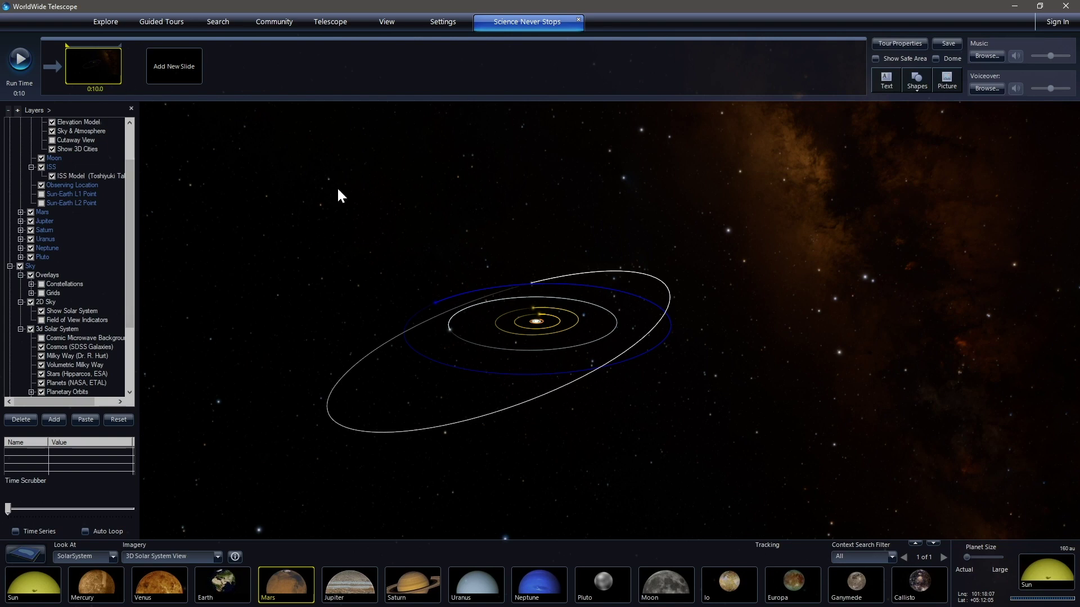
left_click(22, 63)
left_click_drag(483, 288, 506, 378)
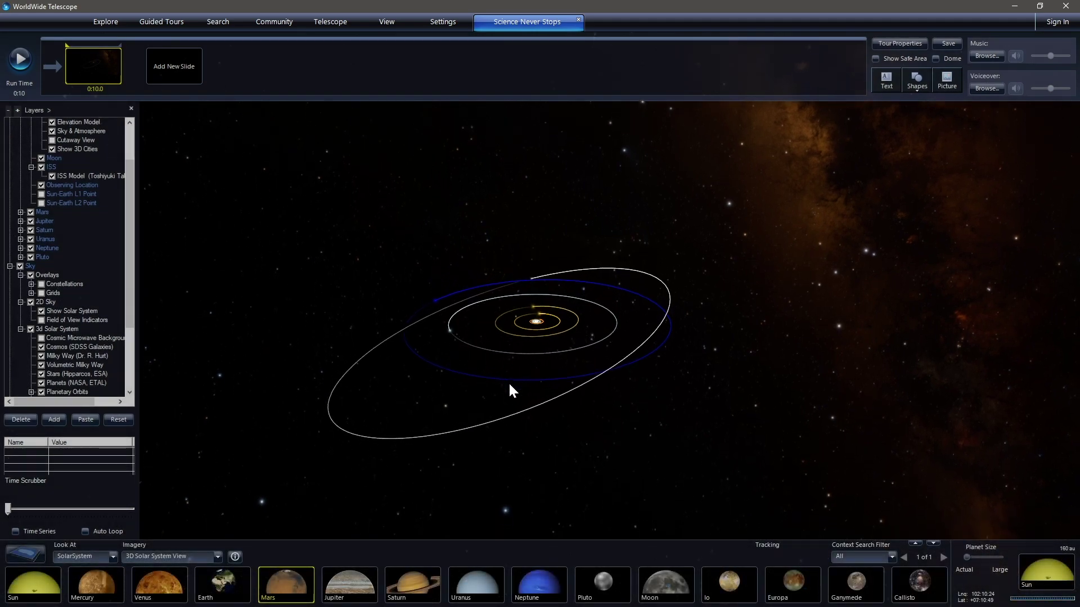
- Zoom in on Mars and orbit it to bring the Milky Way behind the planet
scroll(510, 384, "up", 5)
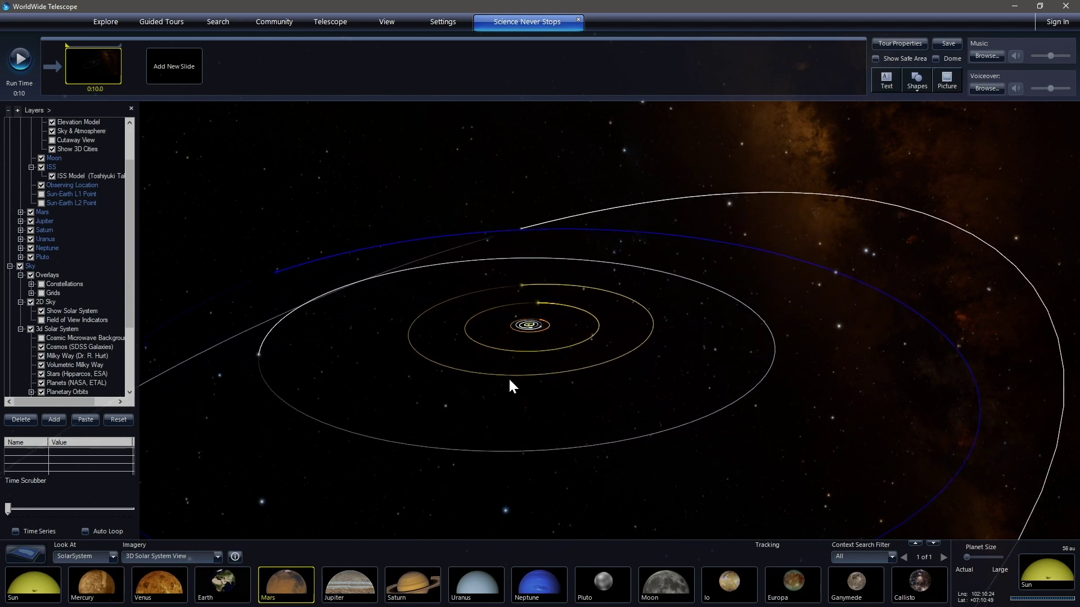
scroll(510, 382, "up", 5)
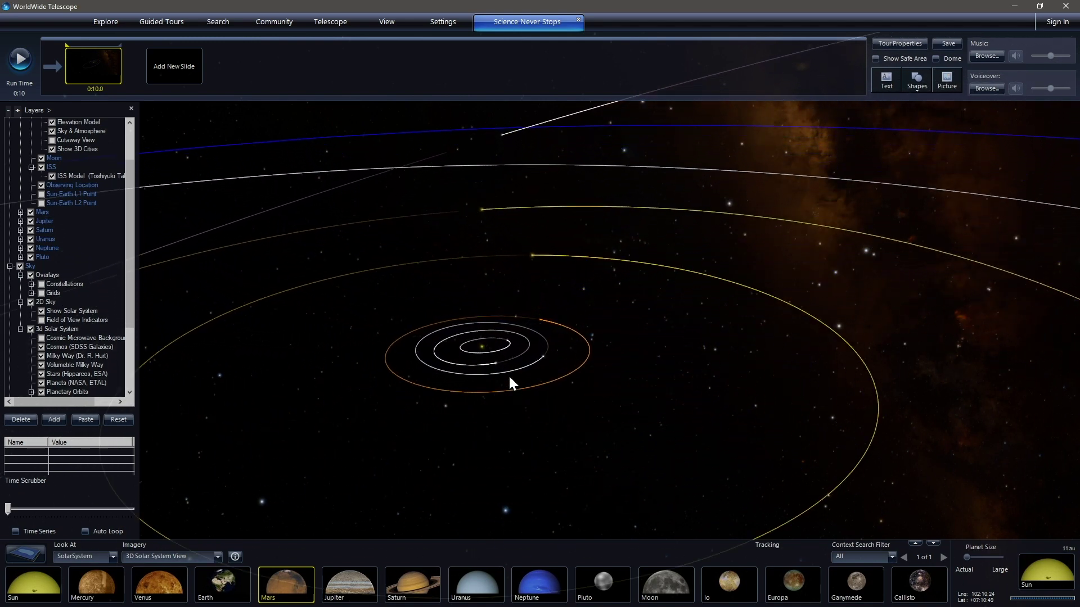
scroll(509, 377, "up", 5)
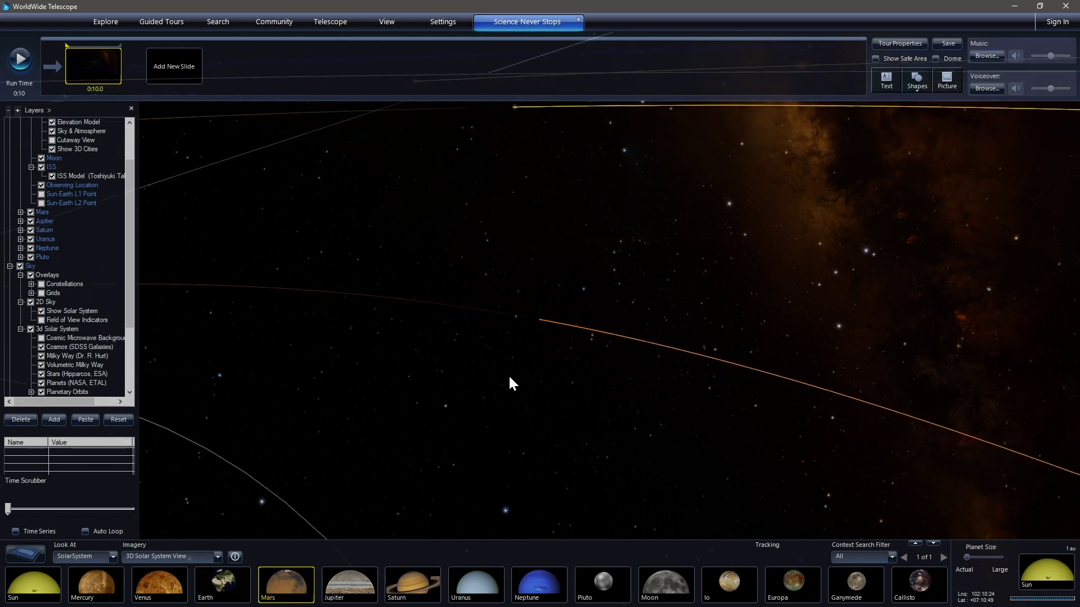
scroll(510, 383, "up", 5)
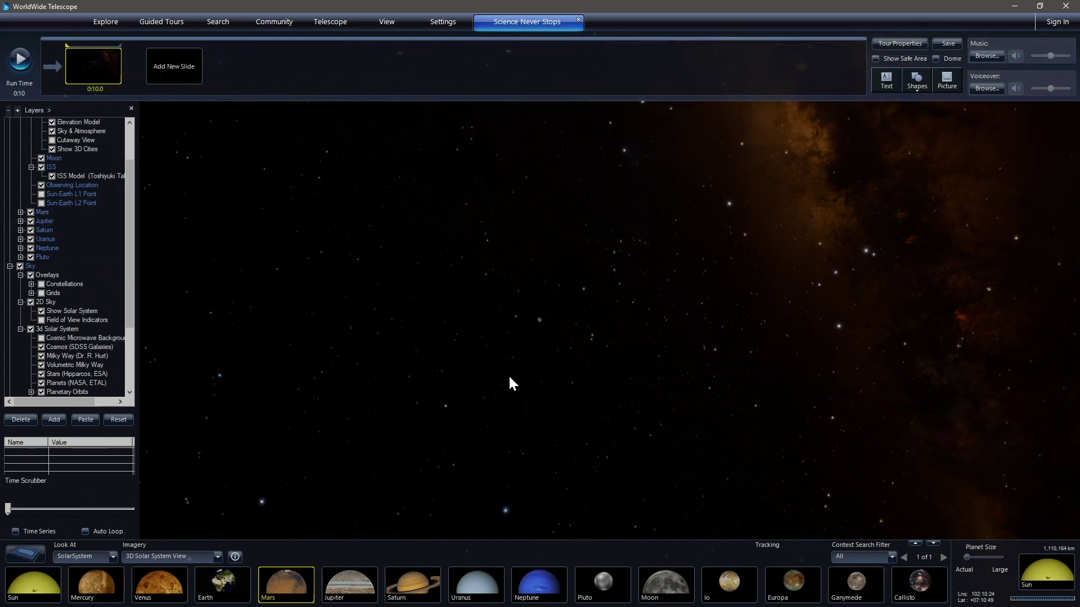
scroll(510, 383, "up", 5)
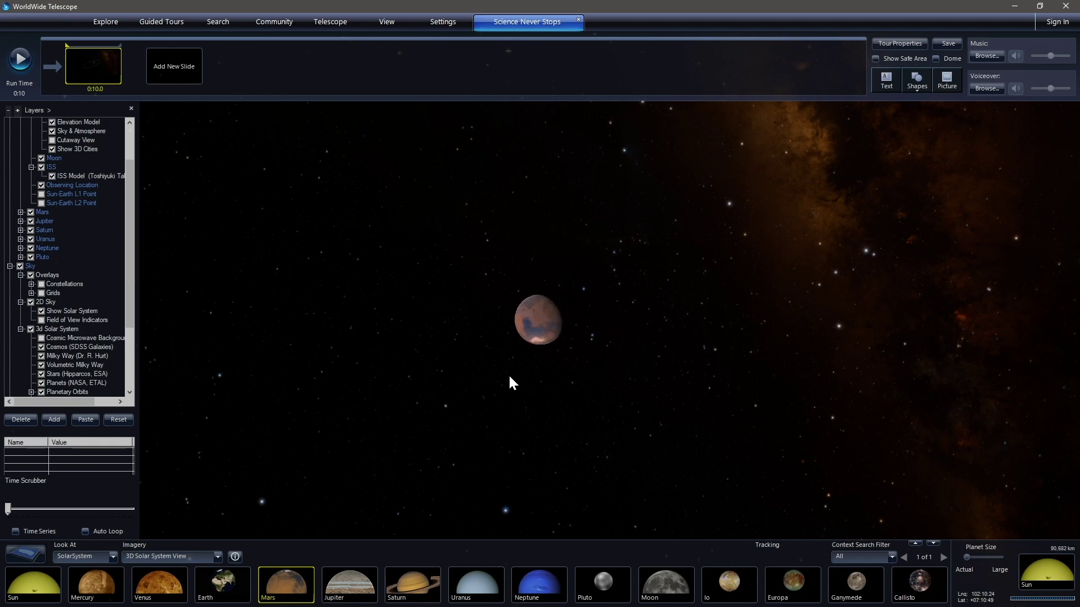
scroll(510, 376, "up", 4)
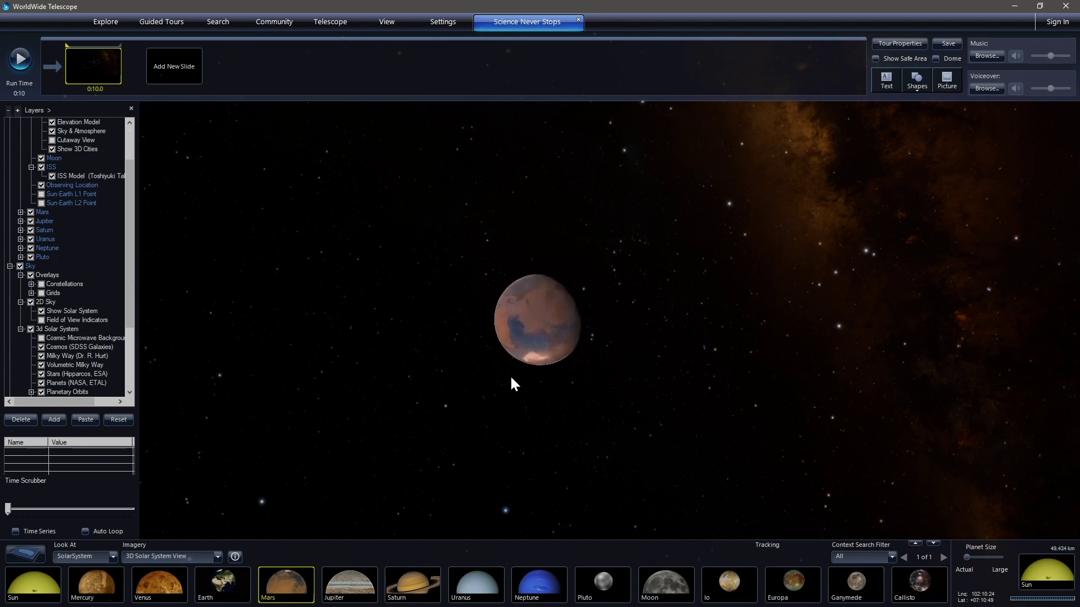
left_click_drag(492, 397, 574, 340)
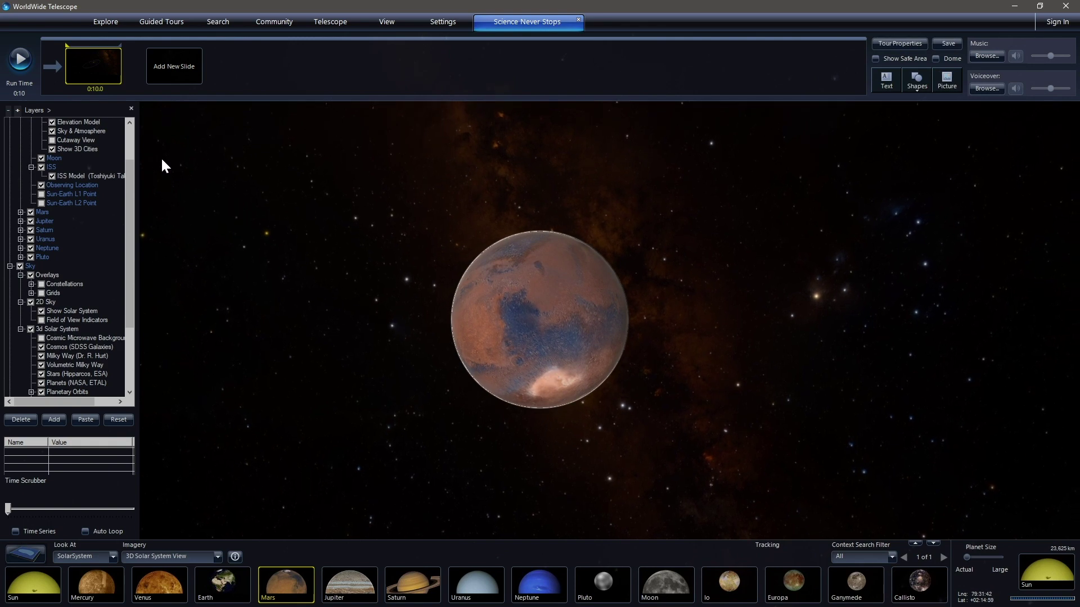
right_click(99, 71)
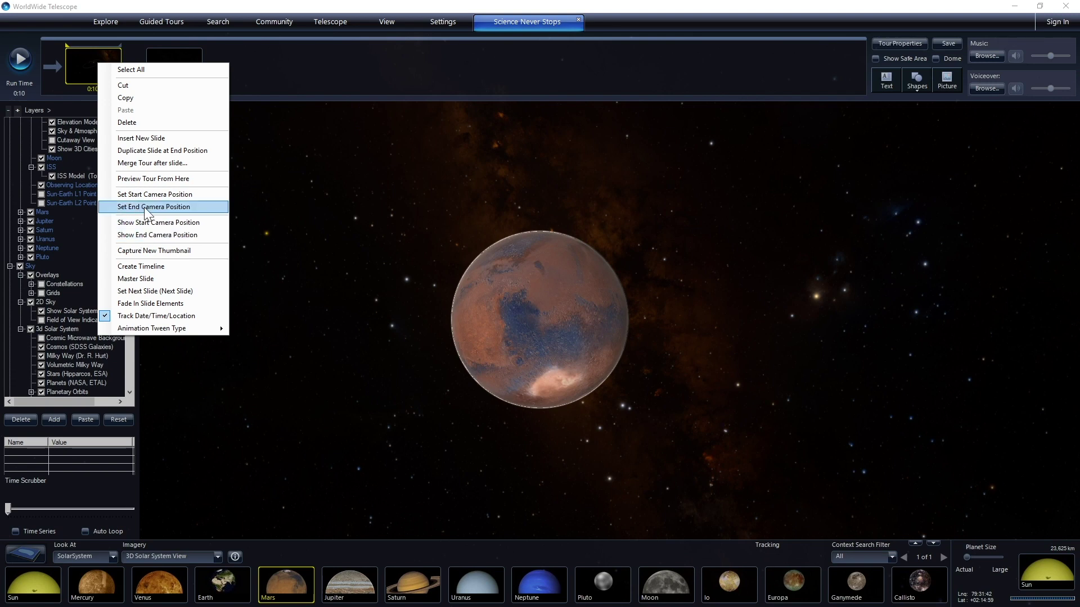
- Set the Mars close-up as slide one's end camera position and preview the flight
left_click(195, 207)
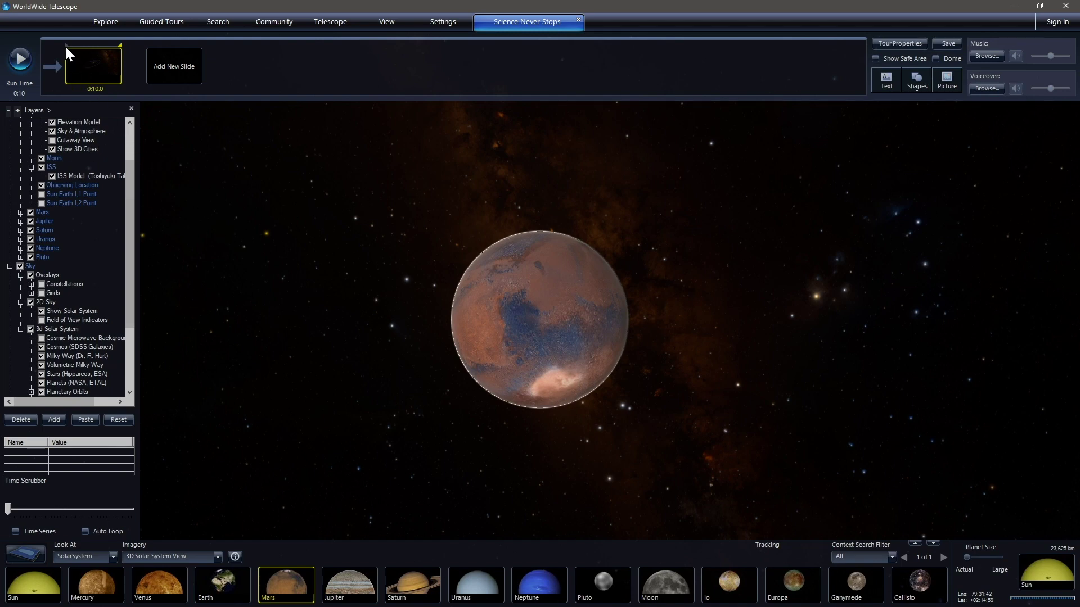
left_click(93, 67)
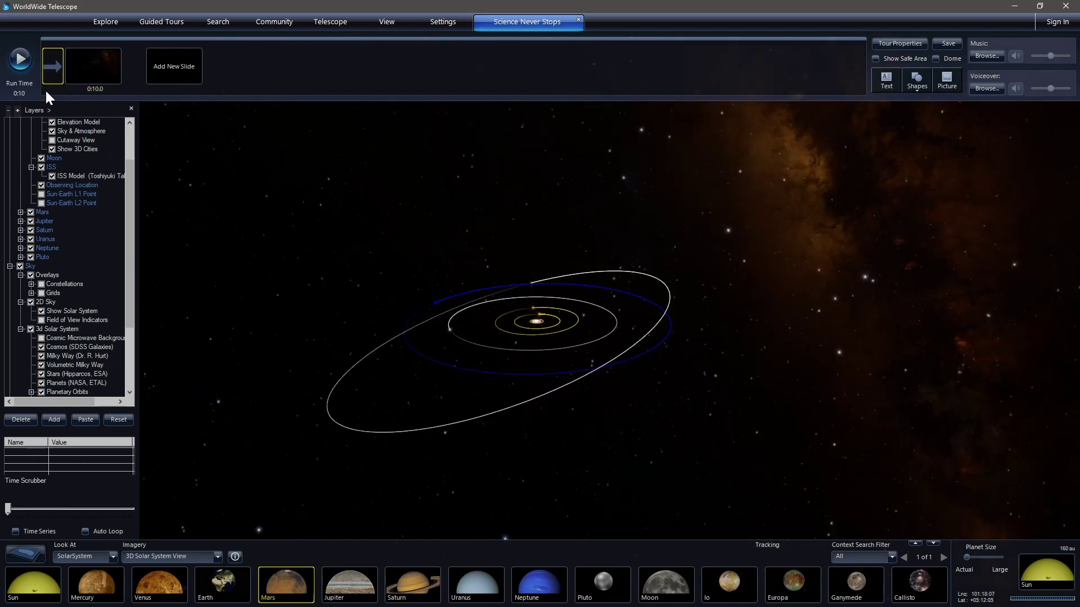
left_click(20, 59)
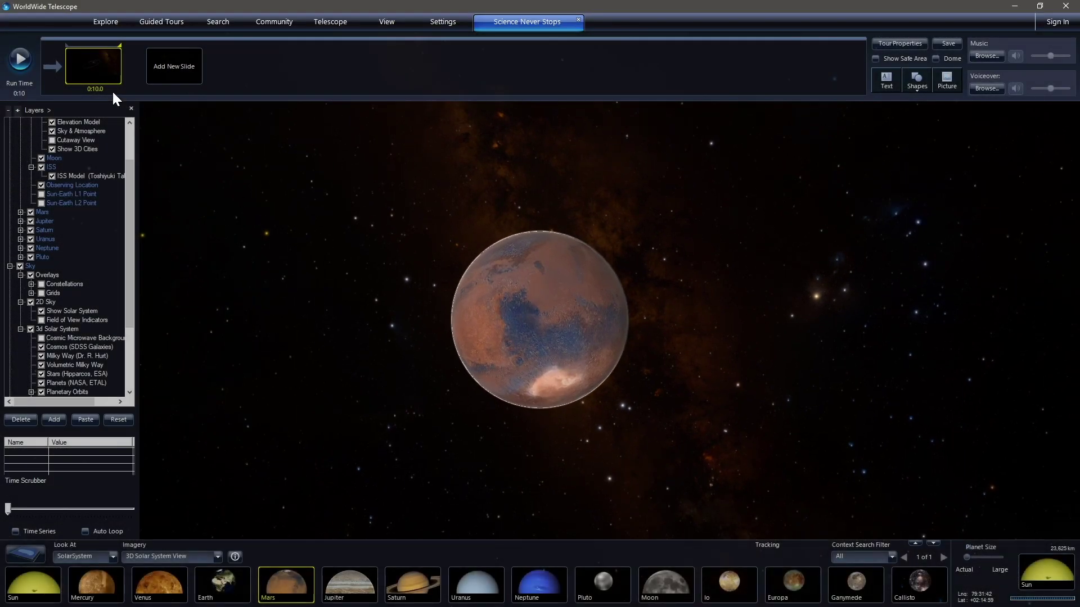
right_click(94, 68)
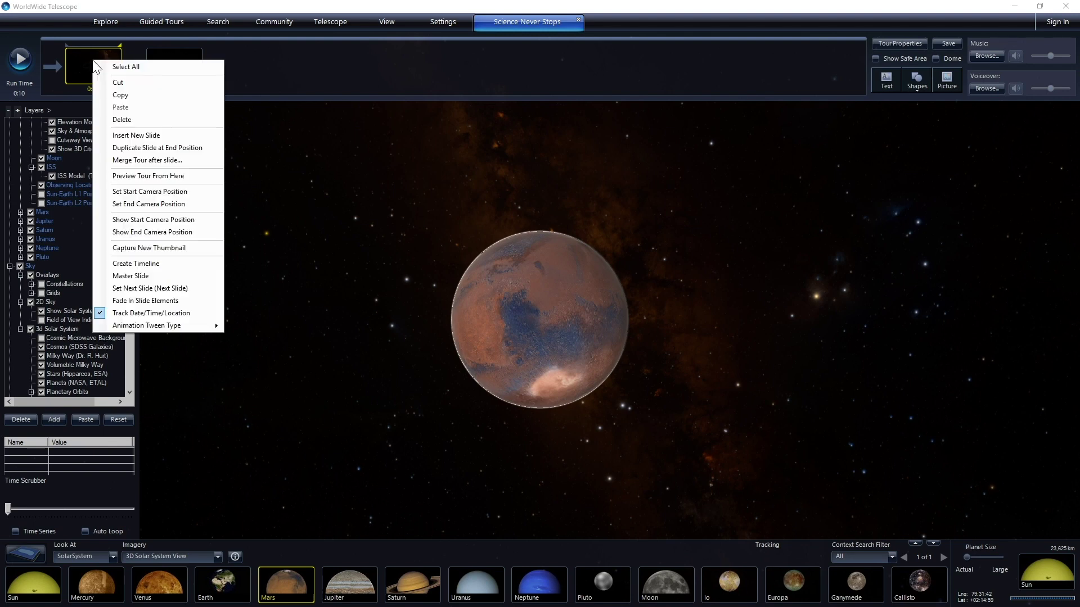
- Delete the first slide, fly to Earth, and toggle cloud cover on and off
left_click(147, 118)
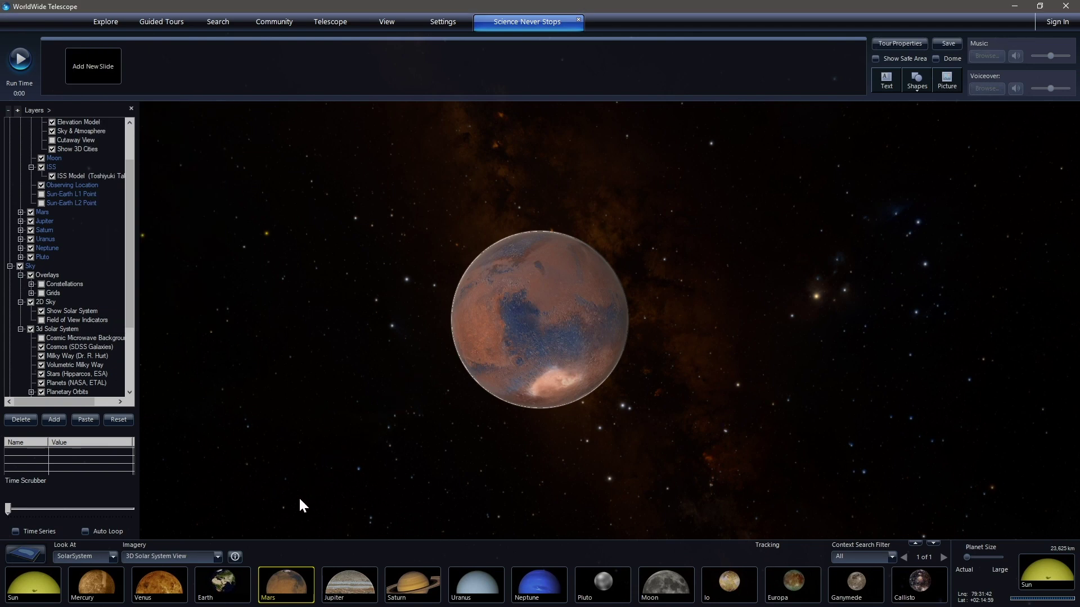
left_click(227, 579)
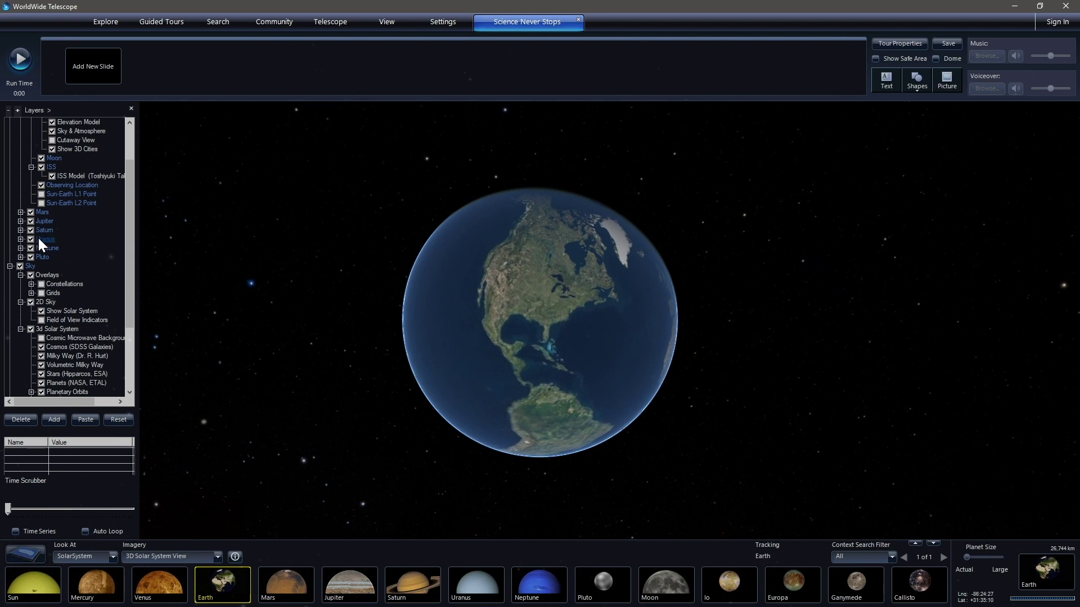
scroll(38, 236, "up", 2)
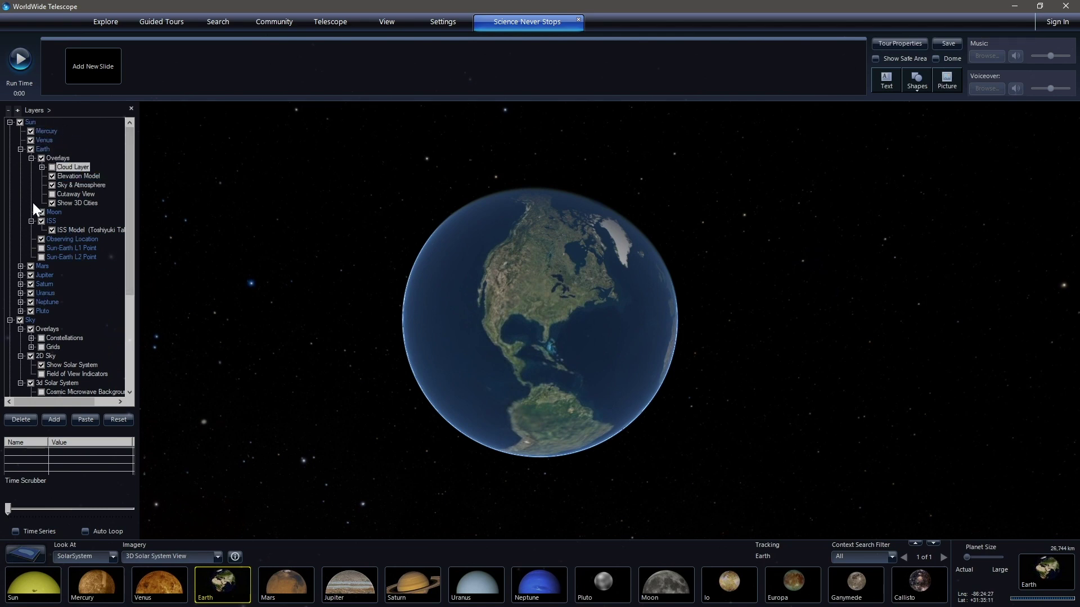
left_click(52, 166)
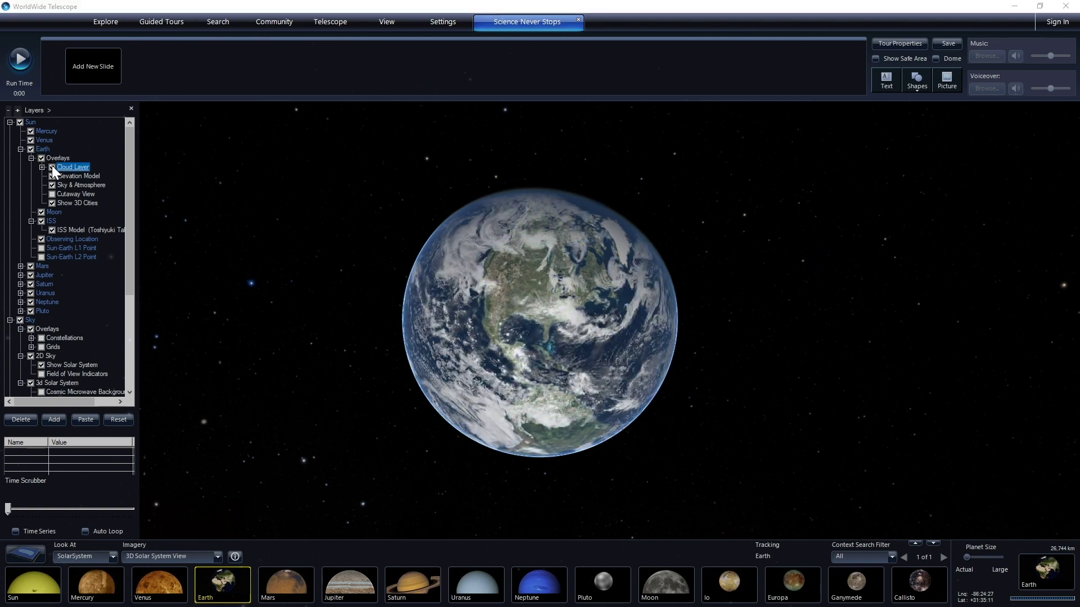
left_click(51, 166)
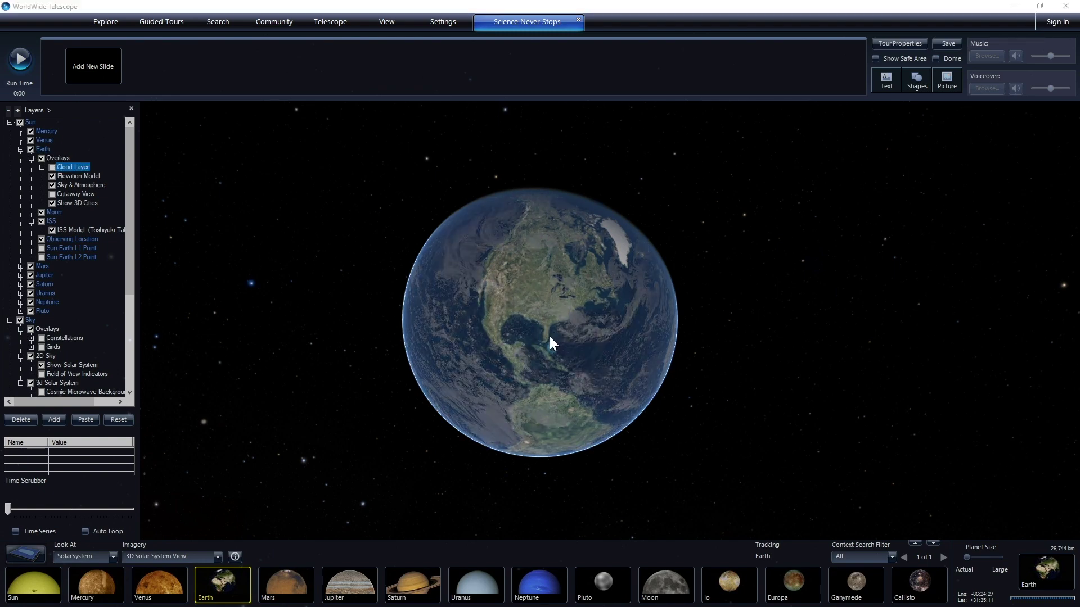
- Zoom and pan the aerial map onto the rocket center's museum buildings
scroll(551, 338, "up", 5)
scroll(531, 349, "up", 4)
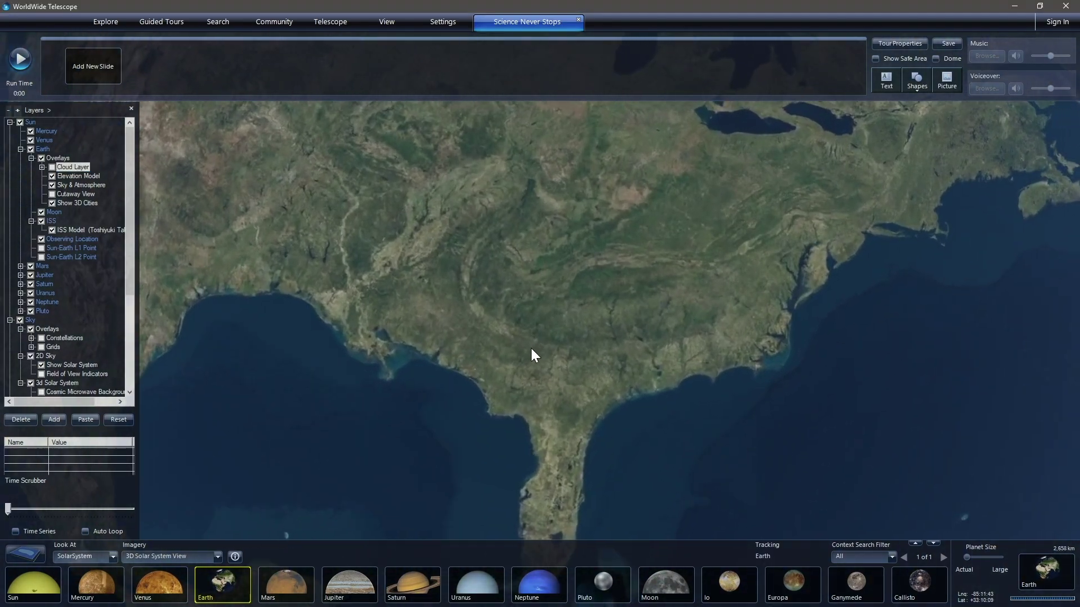
scroll(535, 399, "up", 4)
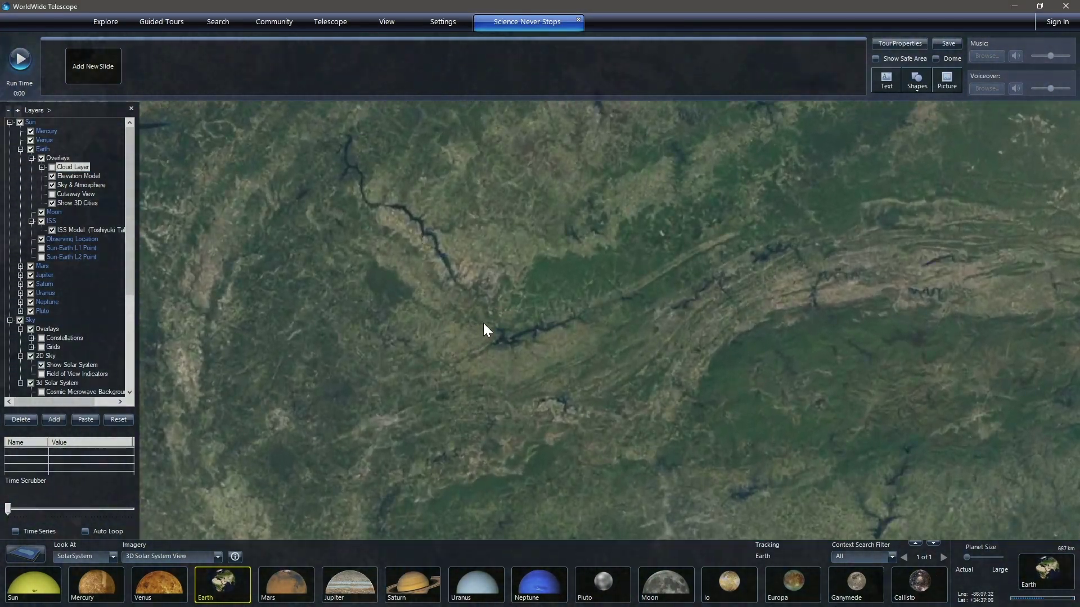
scroll(541, 290, "up", 2)
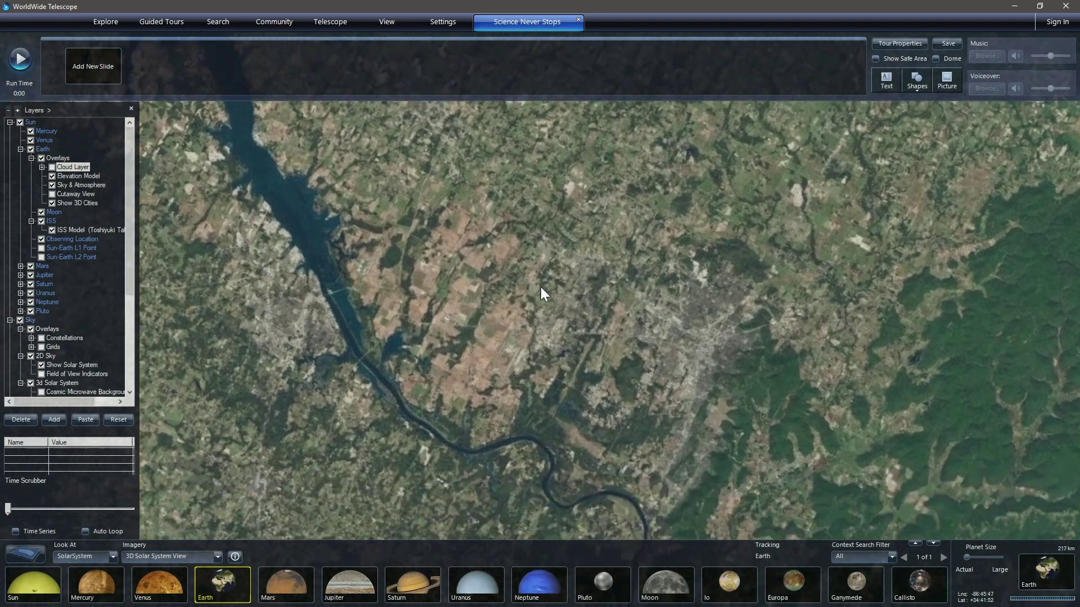
scroll(572, 388, "up", 1)
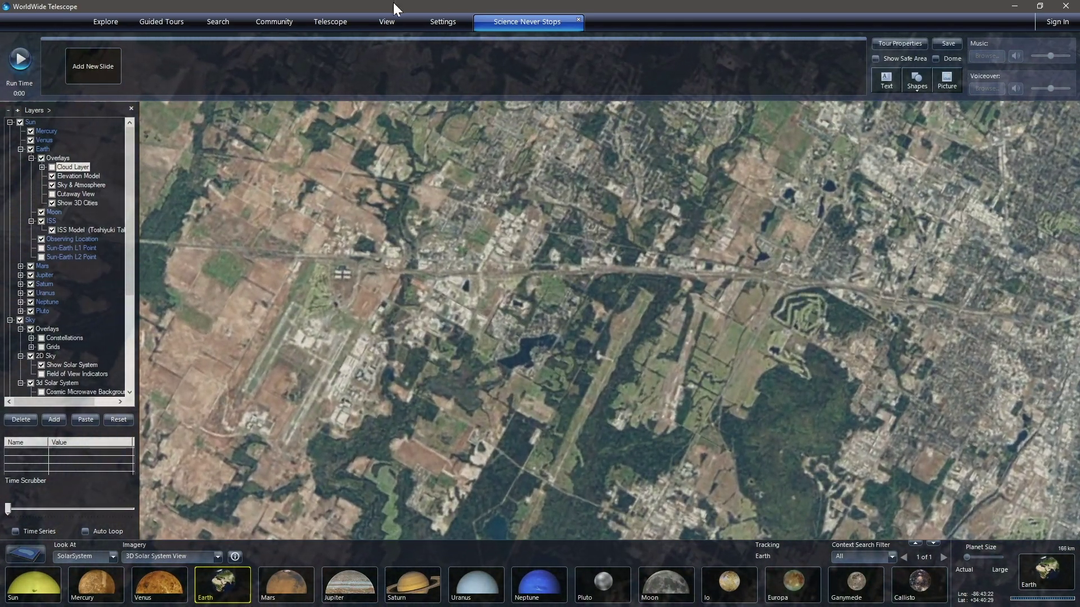
left_click_drag(653, 302, 580, 311)
scroll(579, 312, "up", 3)
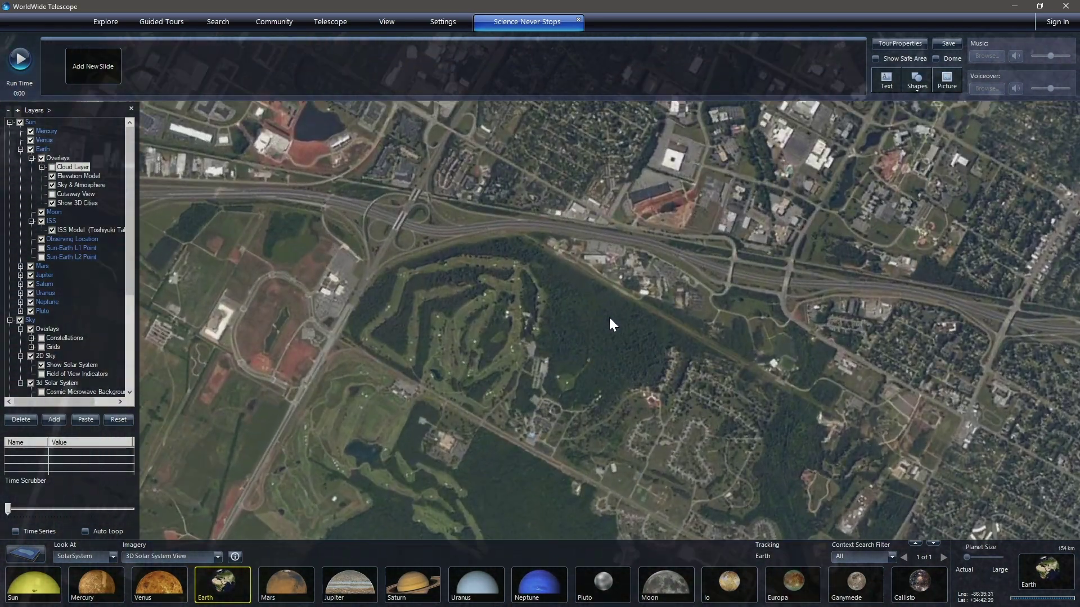
left_click_drag(612, 325, 572, 351)
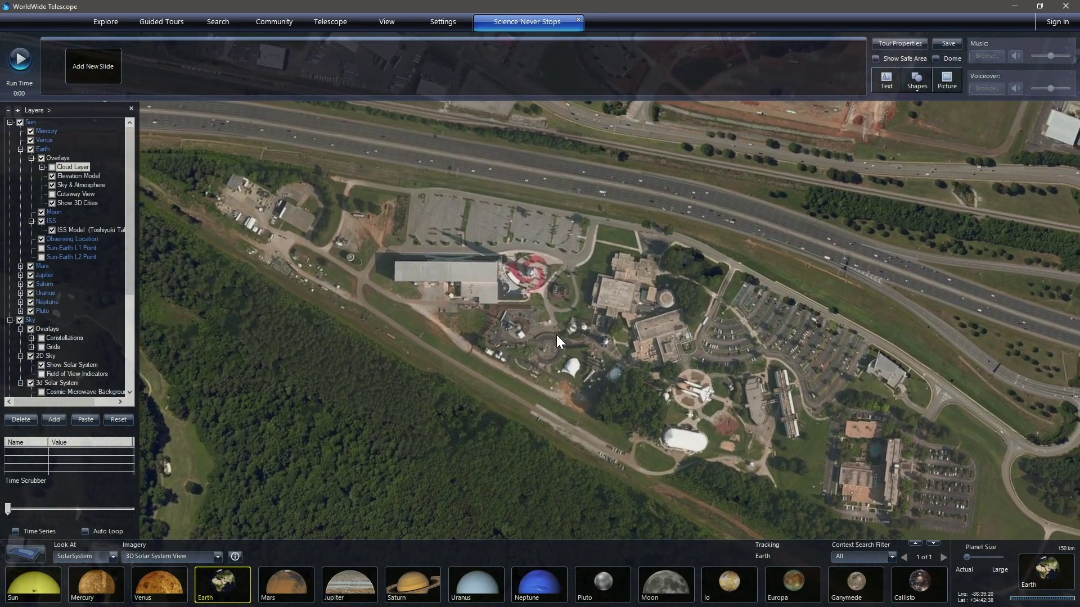
left_click_drag(556, 335, 528, 306)
scroll(567, 306, "up", 3)
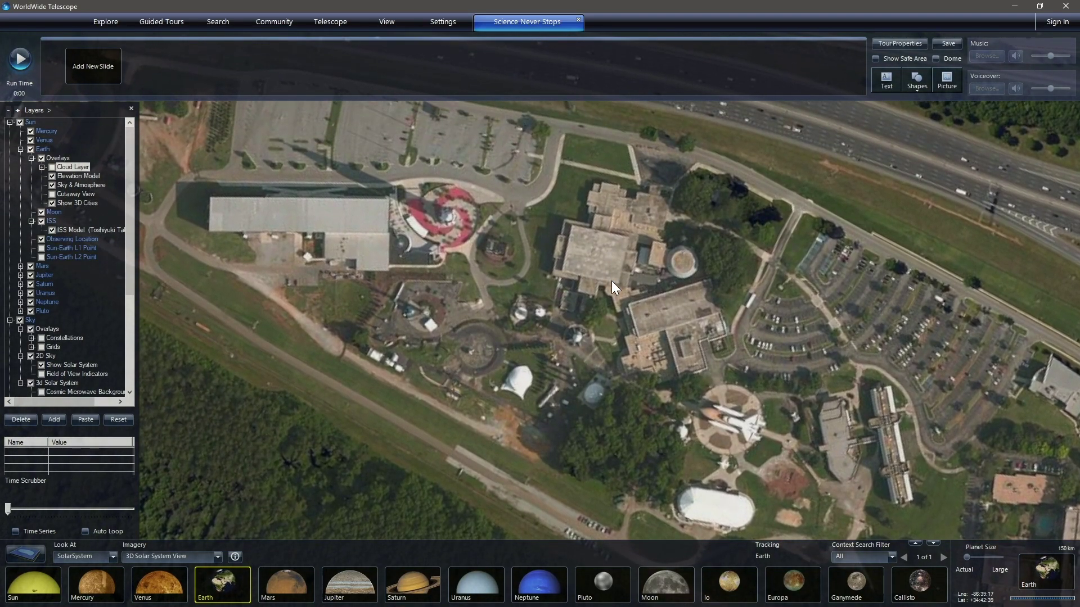
- Add a slide from the aerial close-up that ends on the whole-Earth view of North America
left_click(90, 64)
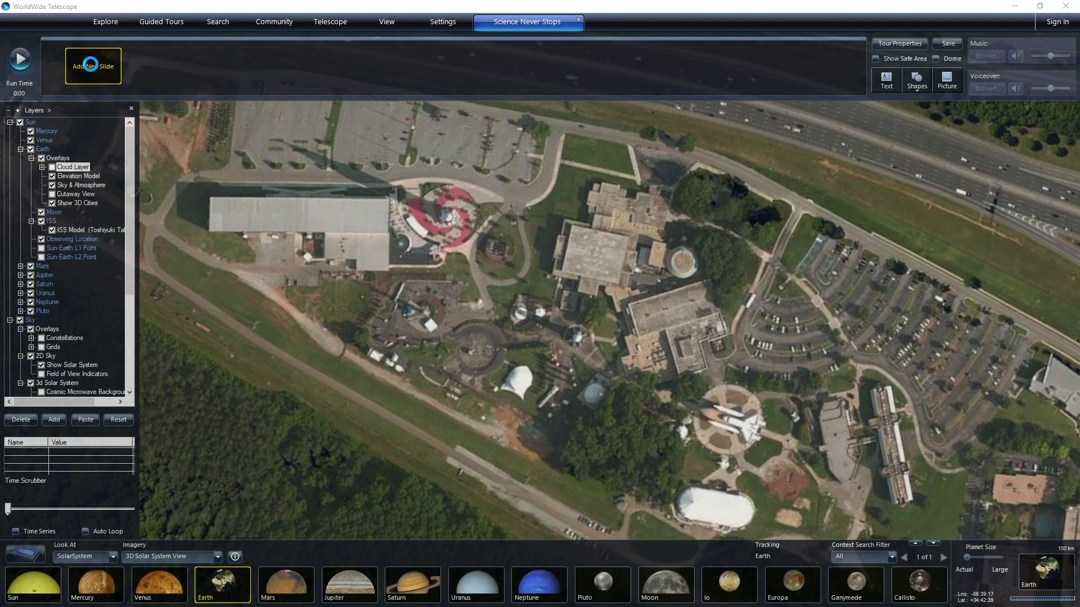
scroll(288, 305, "down", 10)
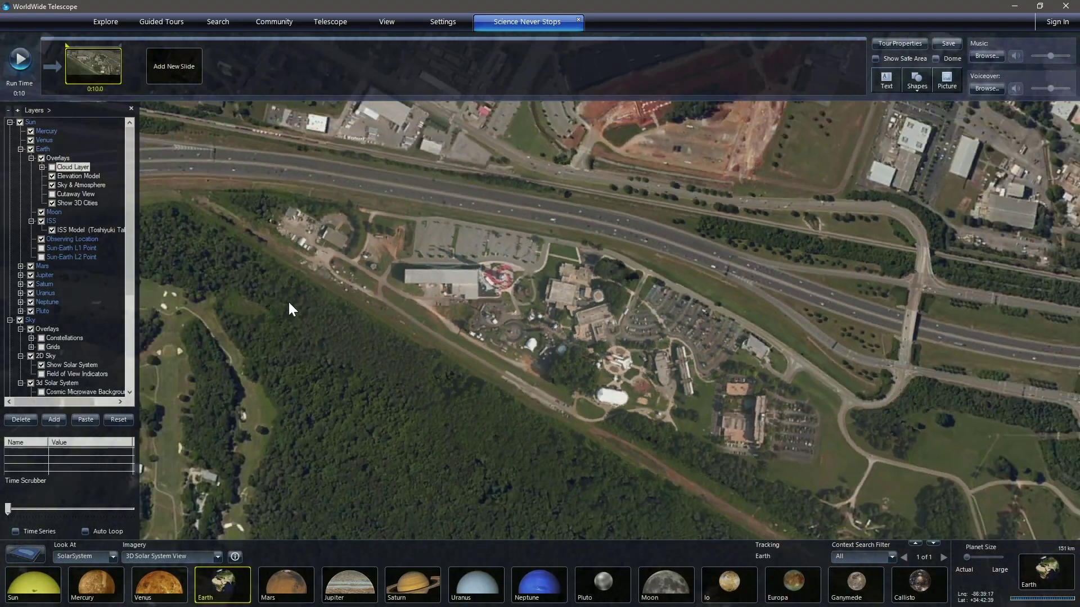
scroll(289, 306, "down", 10)
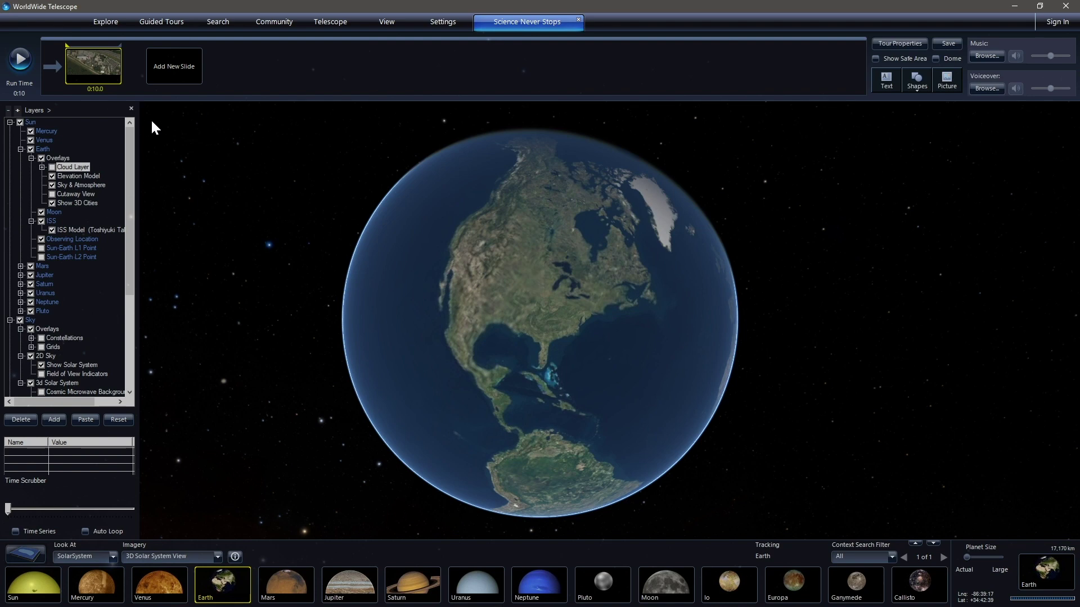
right_click(93, 58)
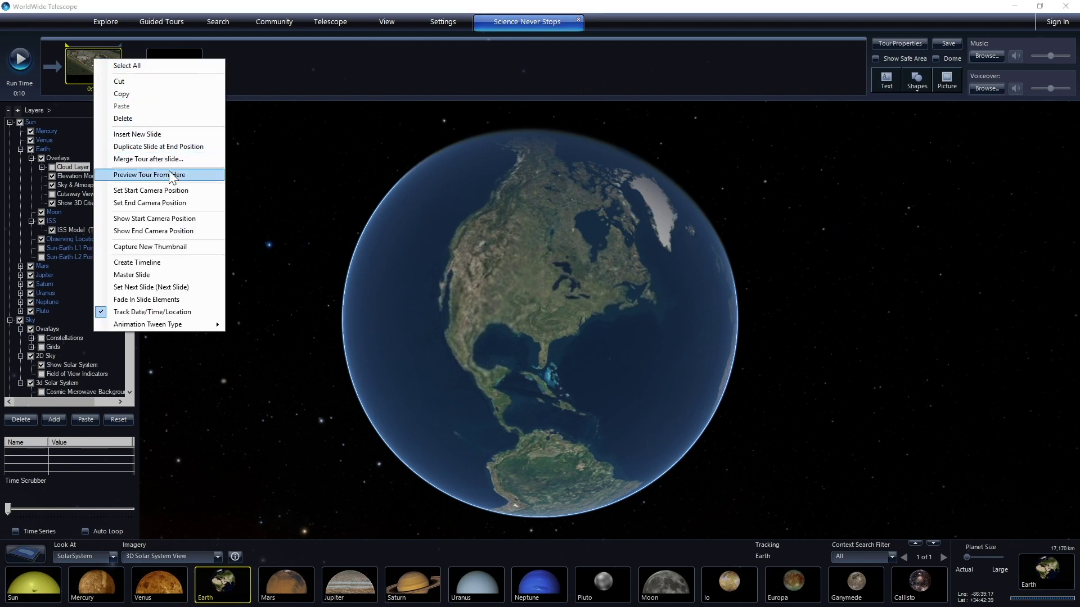
left_click(162, 204)
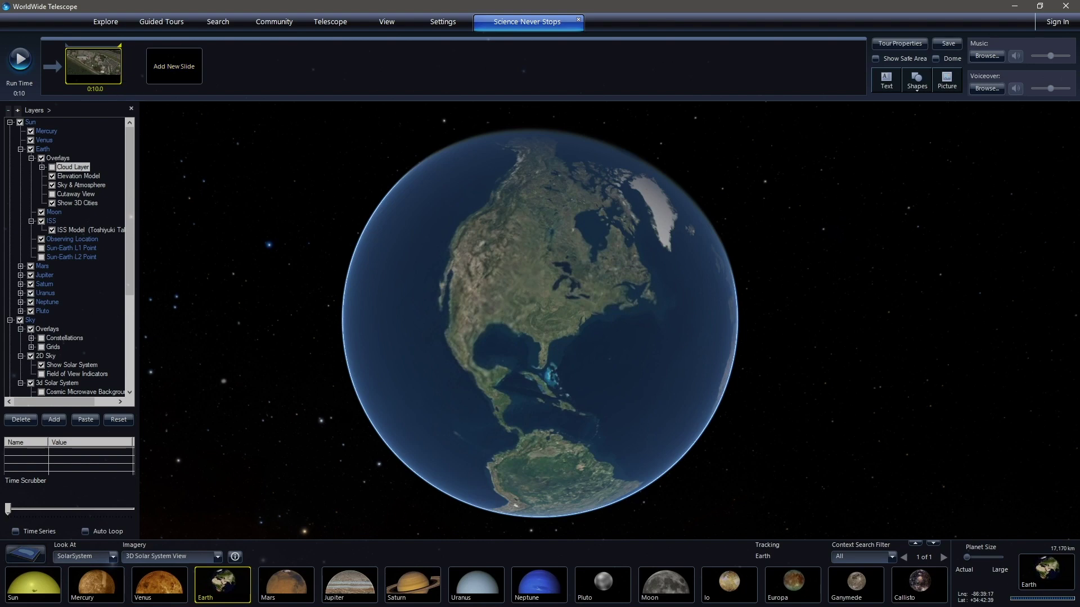
left_click(95, 89)
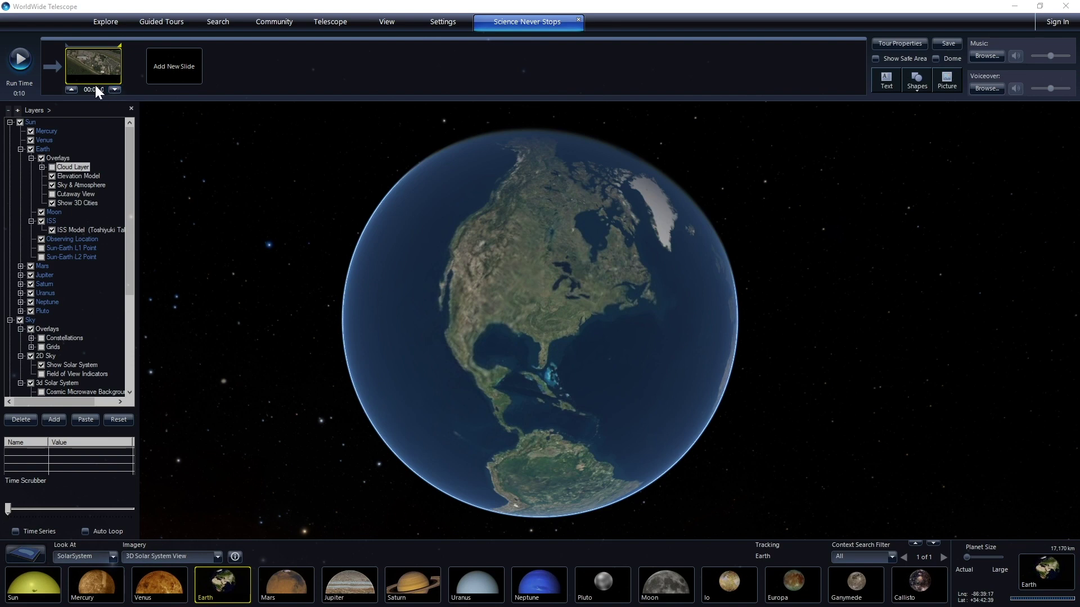
- Shorten slide one to 5 seconds and preview the pull-back from the aerial view to Earth
left_click_drag(98, 88, 95, 88)
left_click(81, 64)
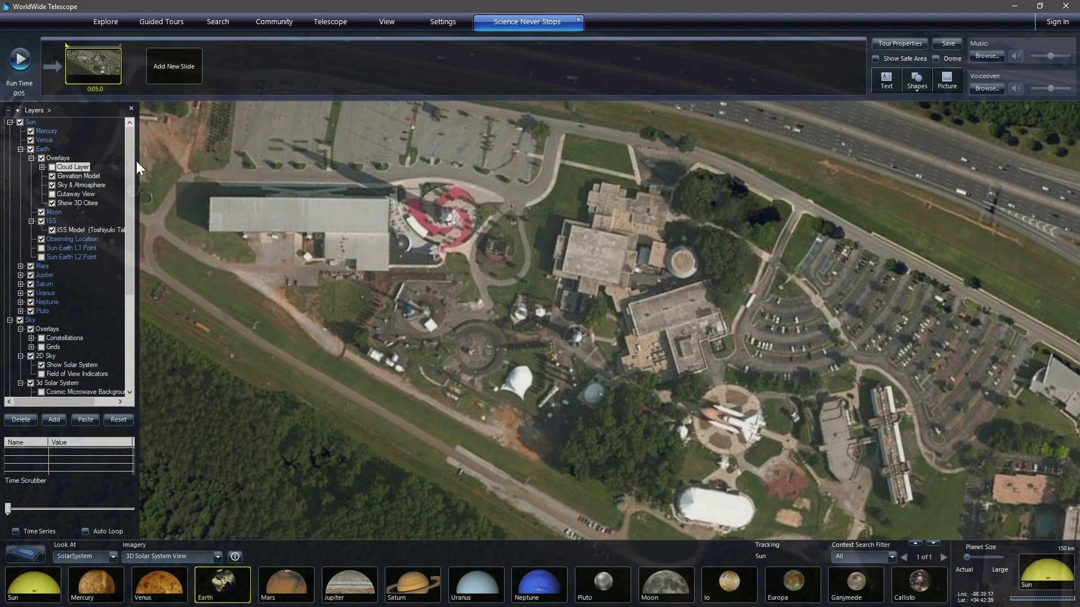
left_click(19, 60)
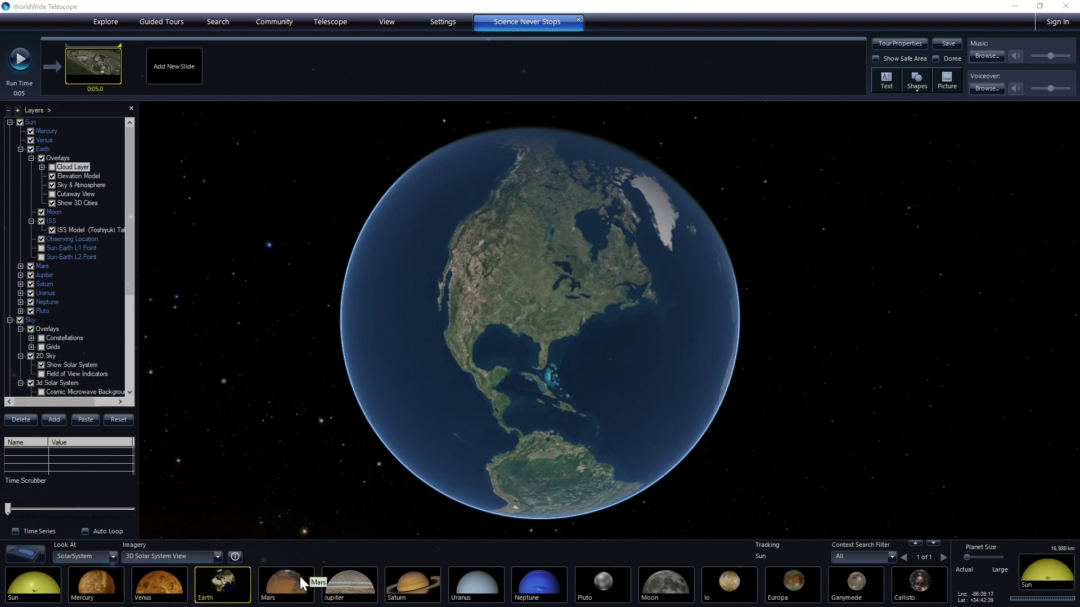
left_click(289, 588)
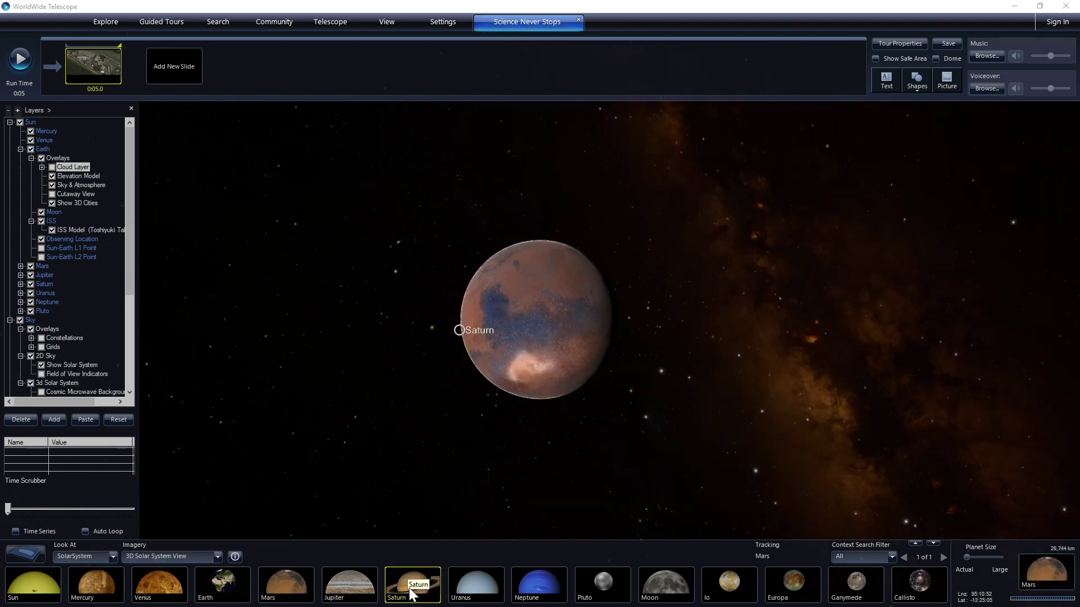
- Add a 10-second Mars slide as slide two and play the tour
left_click(176, 64)
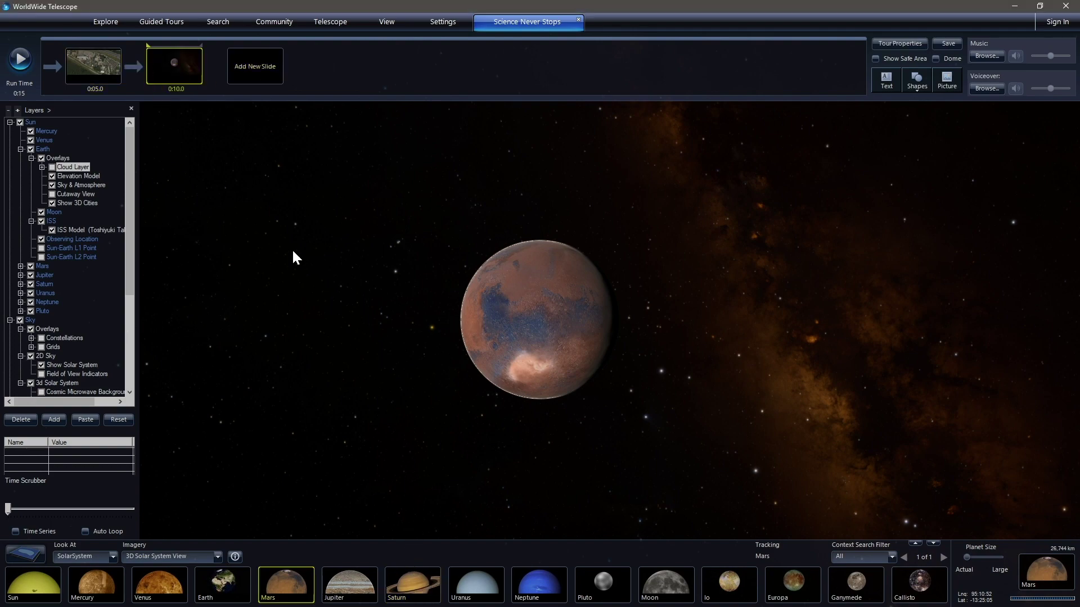
left_click(26, 59)
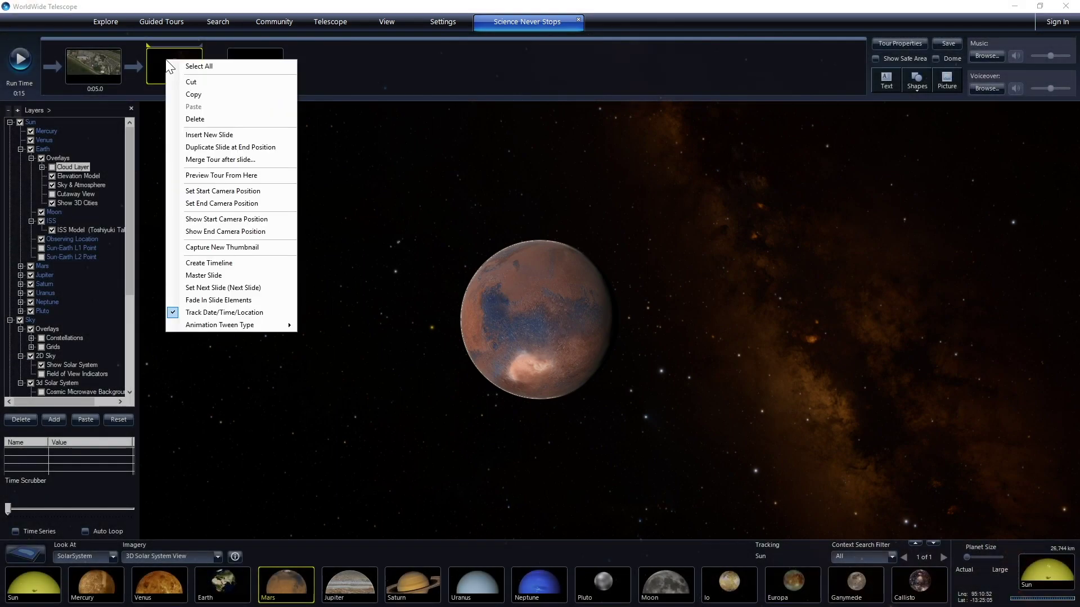
- Delete the Mars slide and add a new slide two from slide one's ending Earth view
left_click(225, 118)
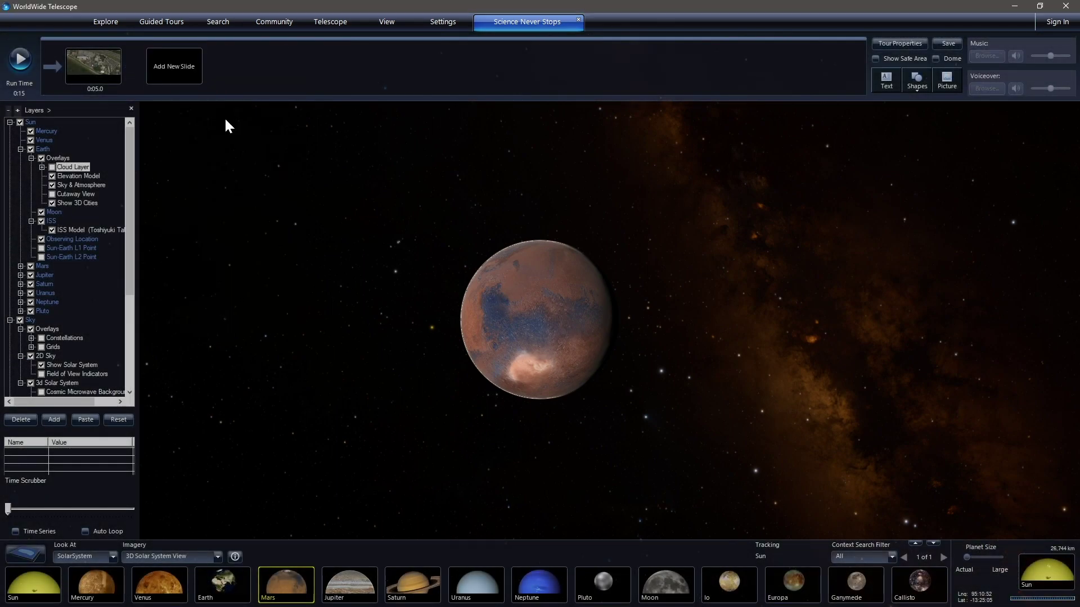
right_click(105, 65)
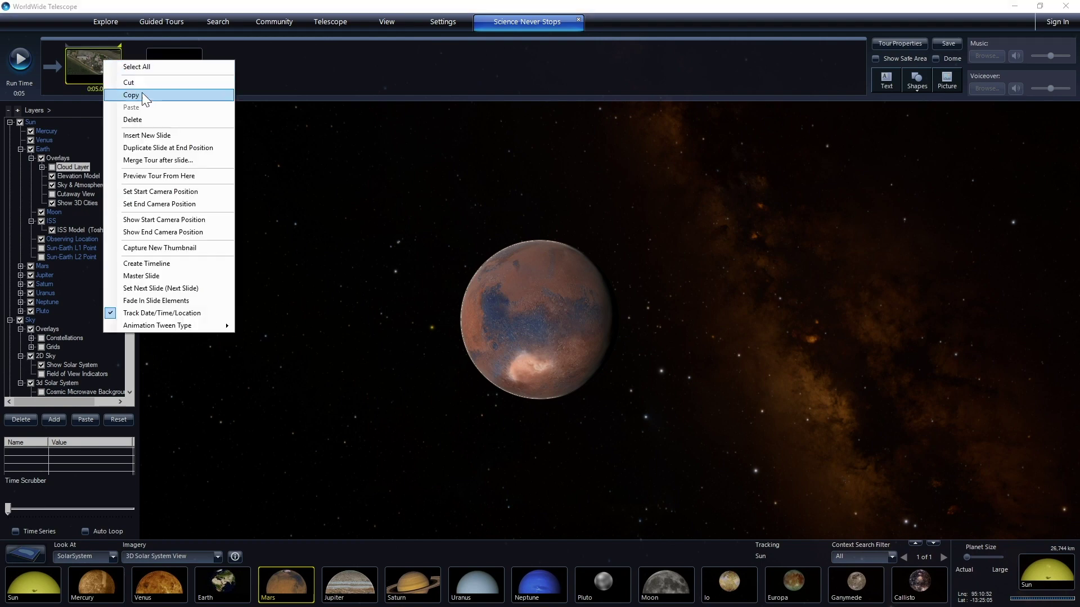
left_click(171, 232)
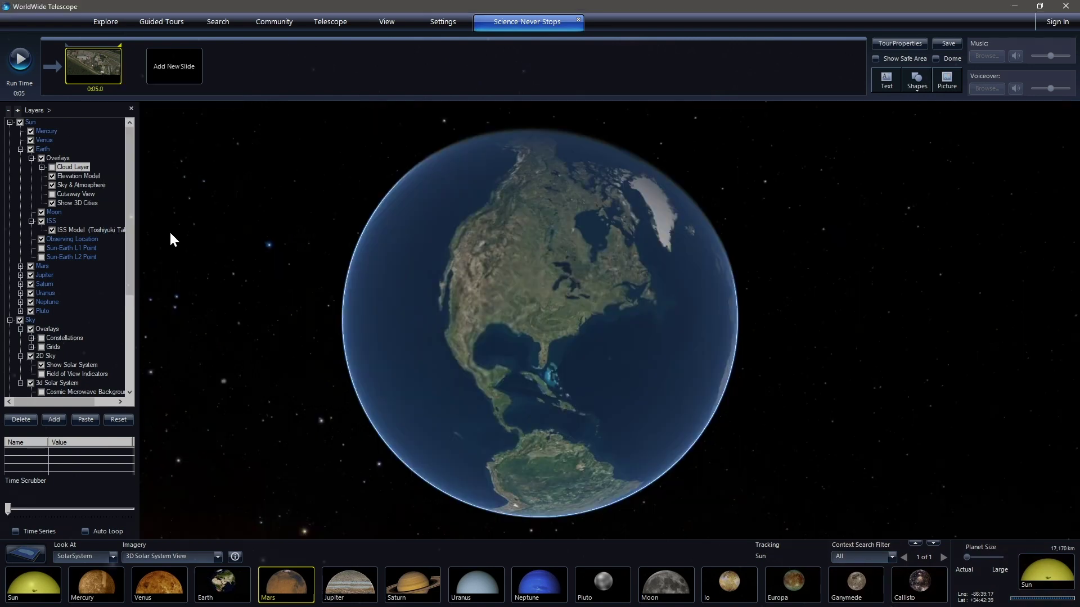
left_click(170, 65)
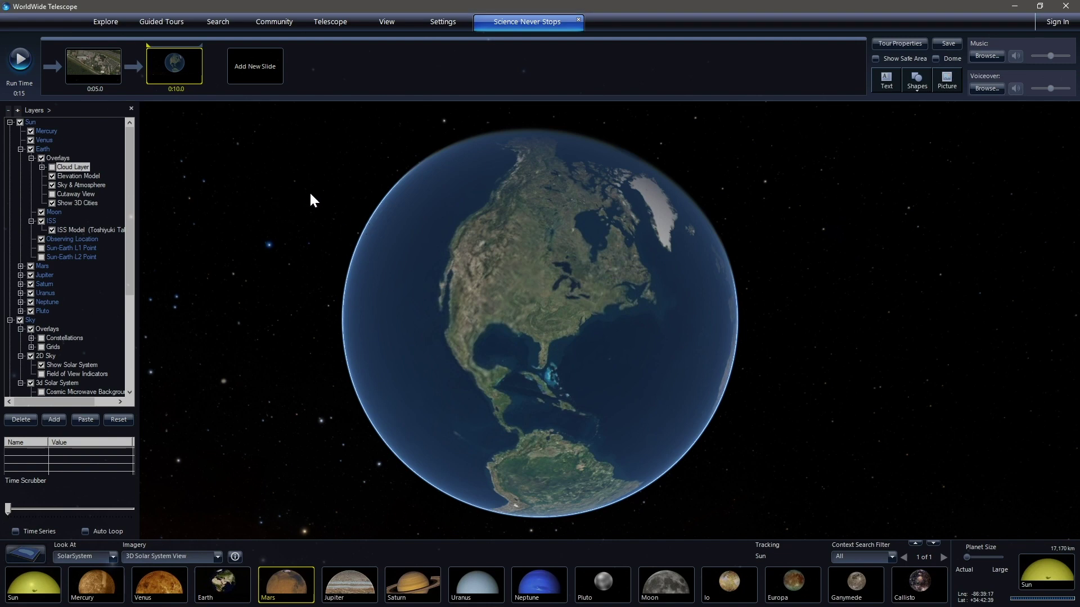
- Make slide two end on Mars, set it to 5 seconds, and play from slide one
left_click(283, 585)
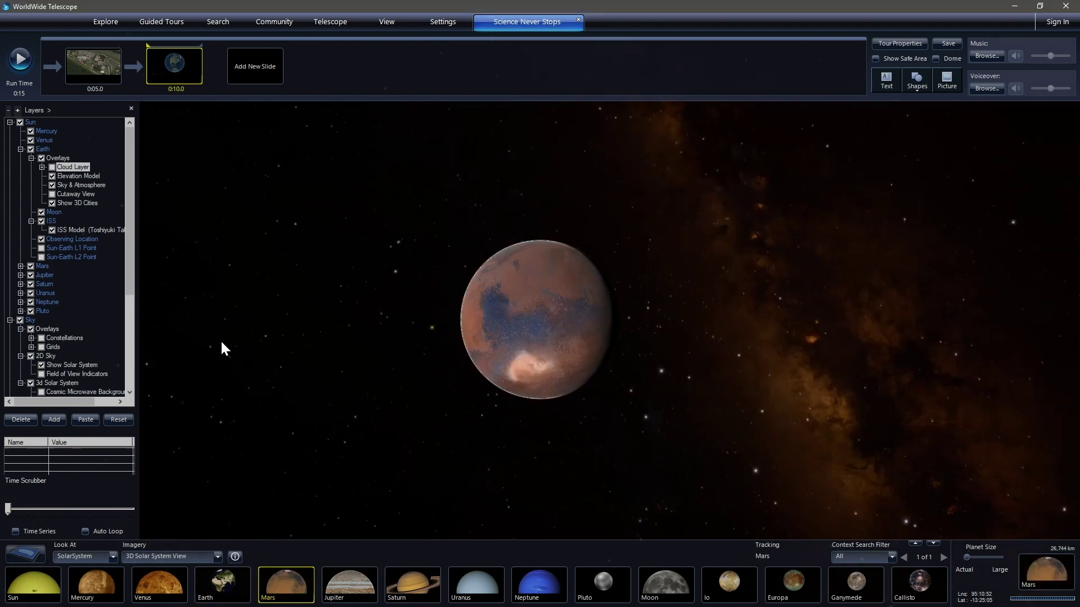
right_click(177, 68)
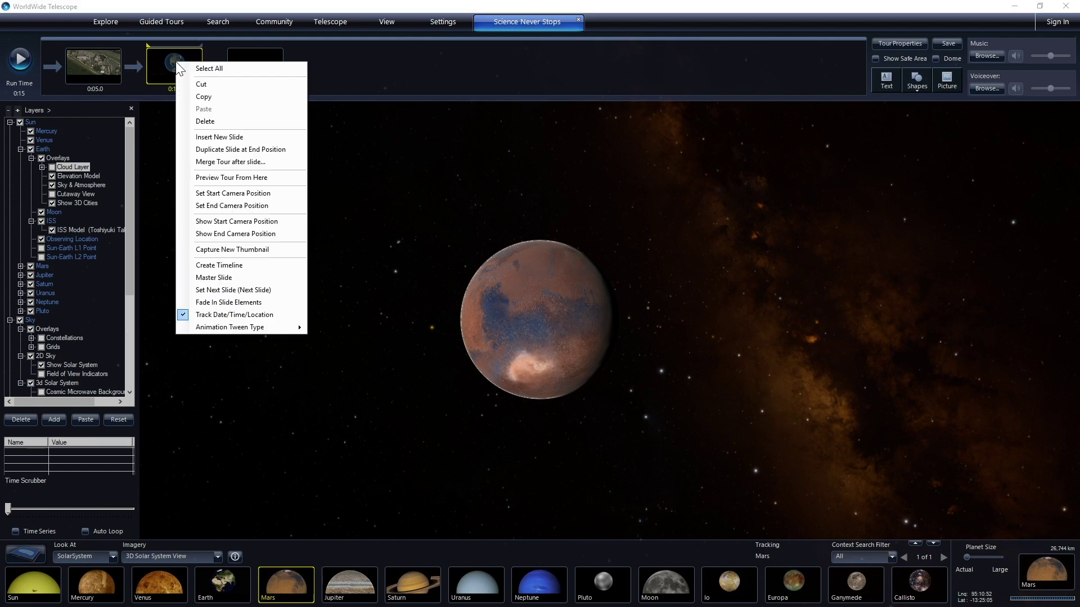
left_click(251, 207)
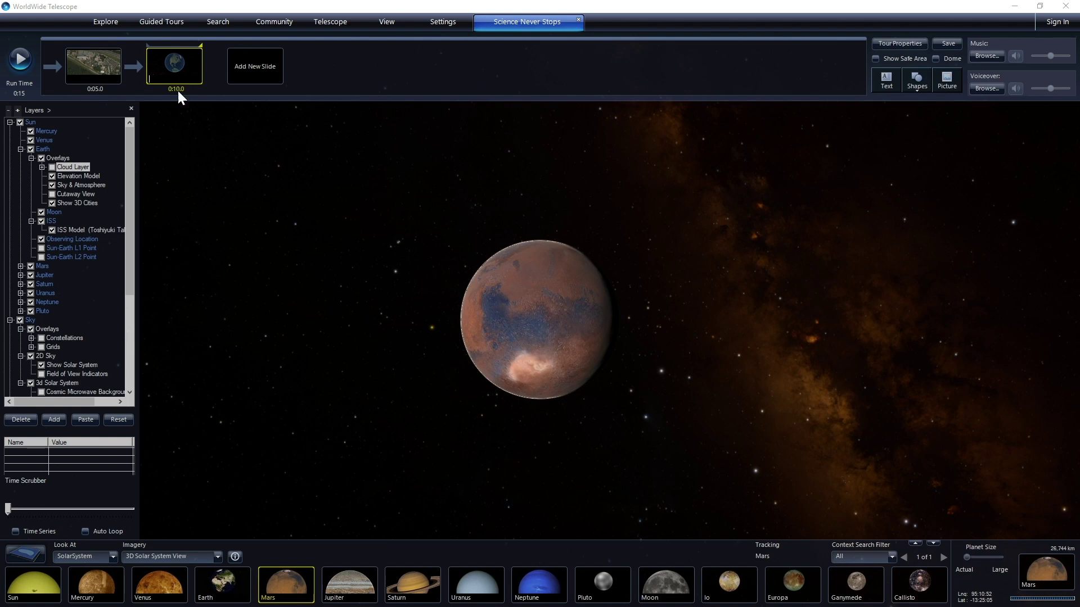
left_click(182, 89)
mouse_move(183, 89)
left_click(96, 69)
left_click(21, 60)
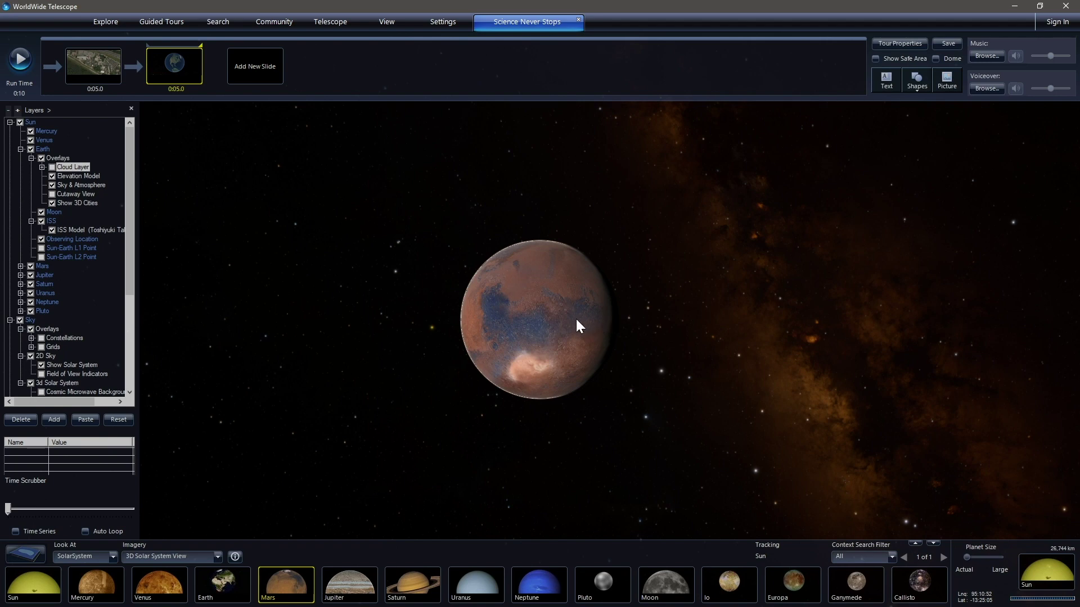
- Zoom out from Mars into deep space until the planetary orbit lines appear
scroll(572, 319, "down", 5)
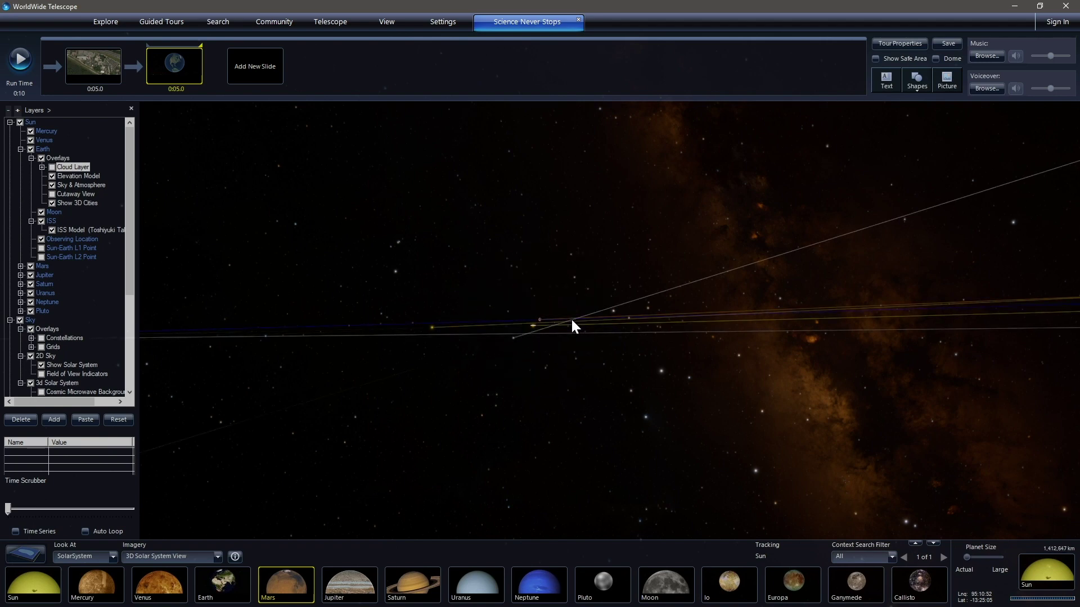
- Delete the second slide and return the view to slide one's ending Earth position
right_click(174, 59)
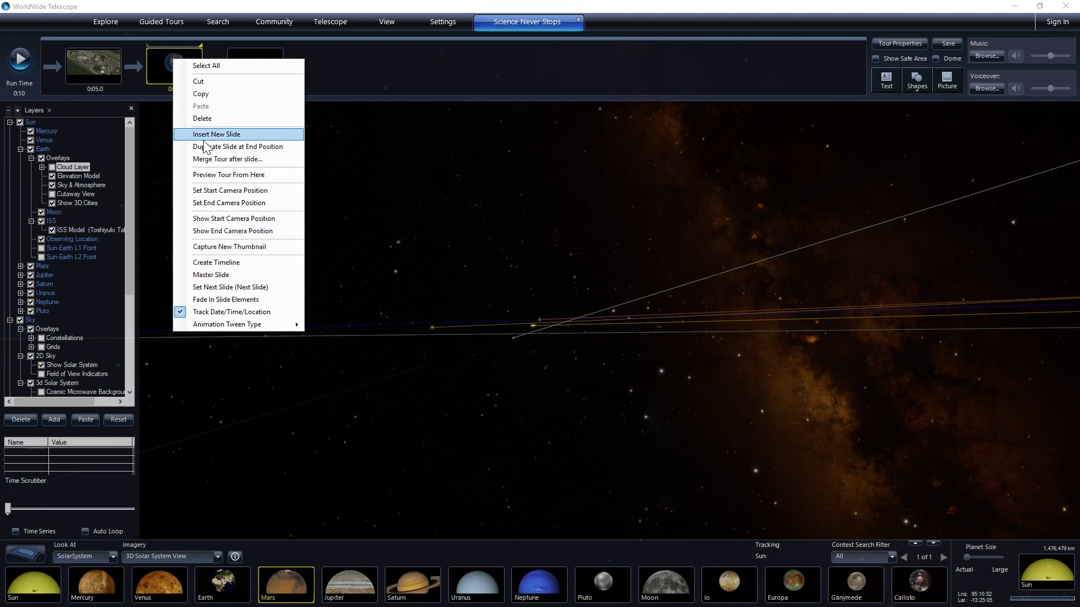
left_click(205, 120)
right_click(92, 63)
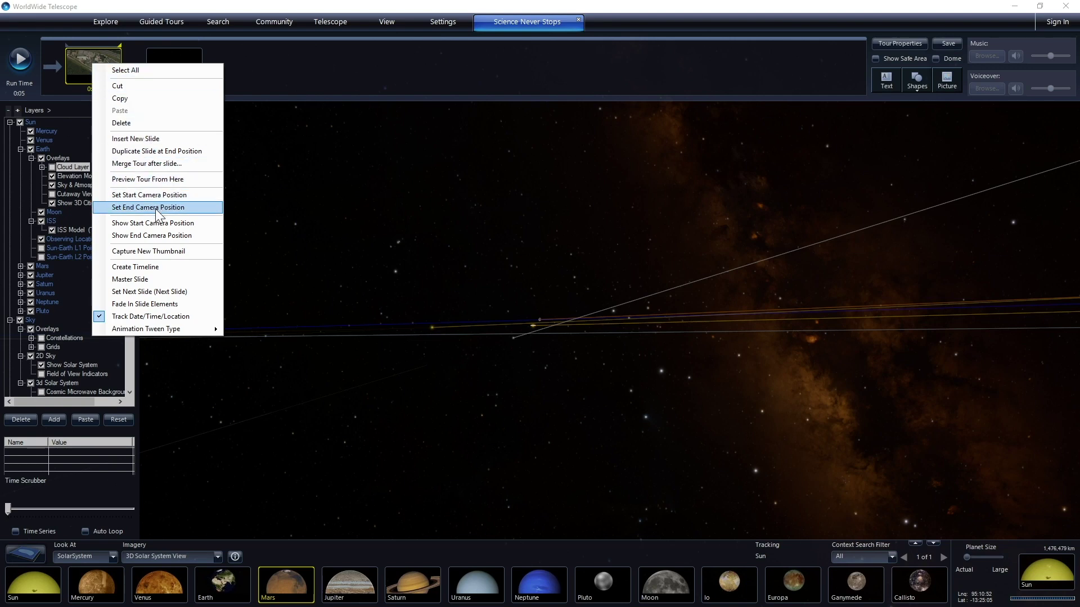
left_click(152, 235)
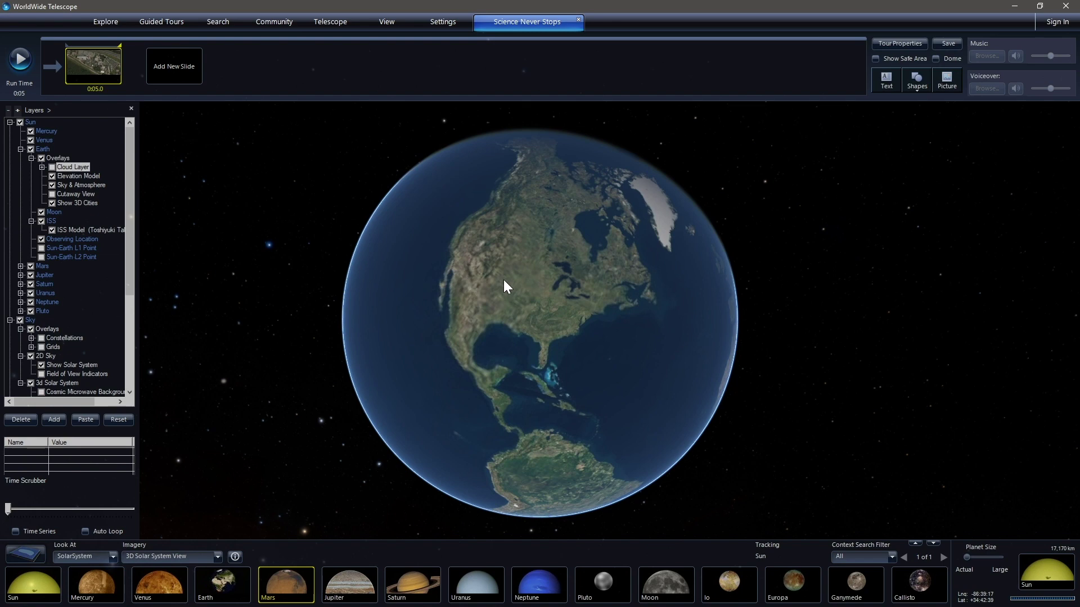
- Add a slide starting at Earth that ends zoomed out to about 0.7 au, then add a third slide
left_click(165, 65)
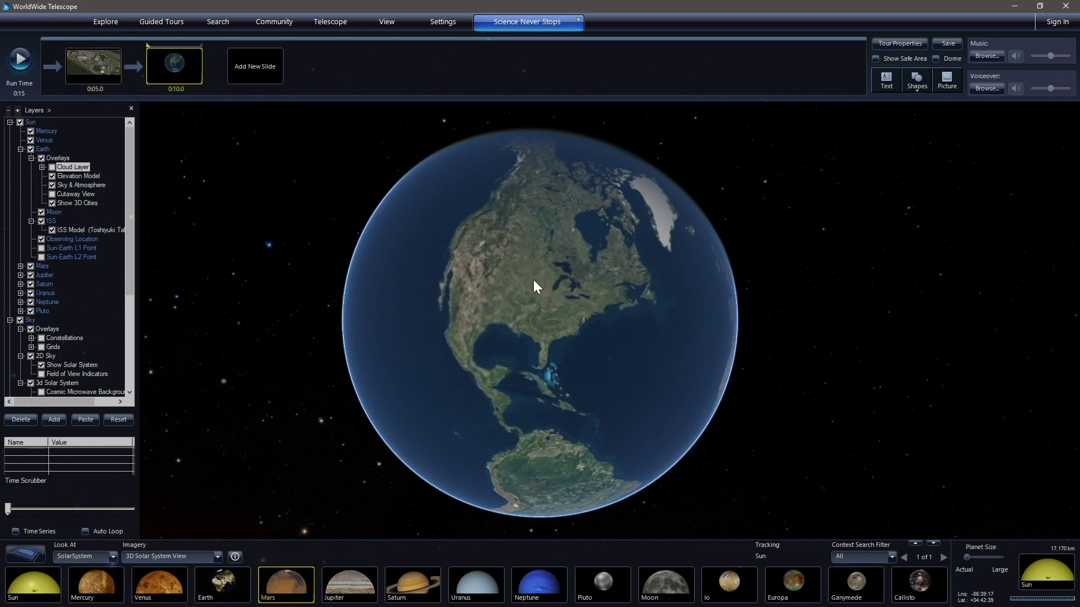
scroll(532, 280, "down", 3)
scroll(530, 278, "down", 5)
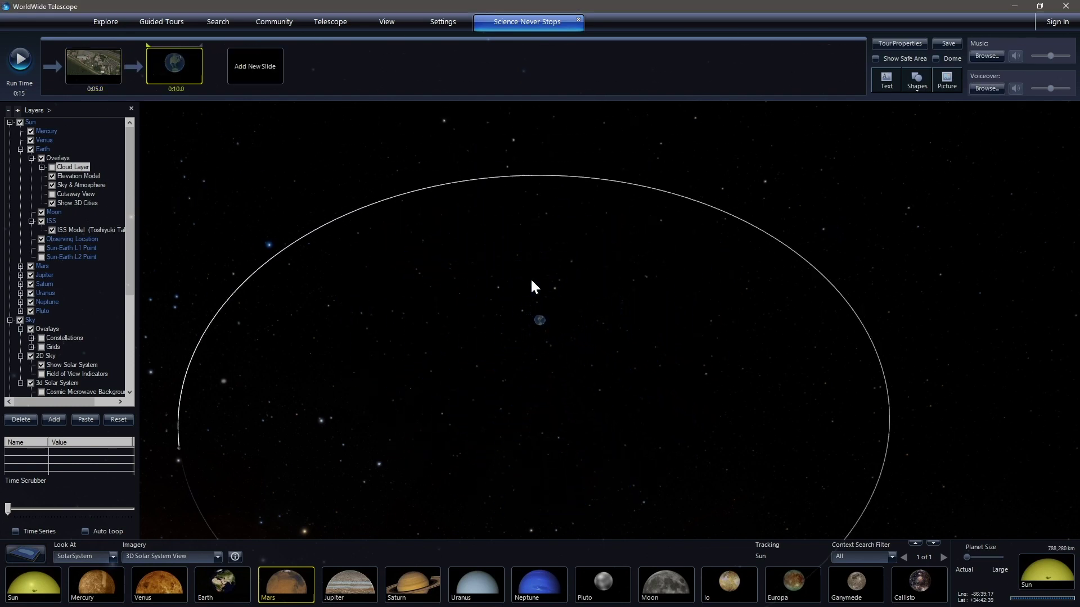
scroll(532, 281, "down", 5)
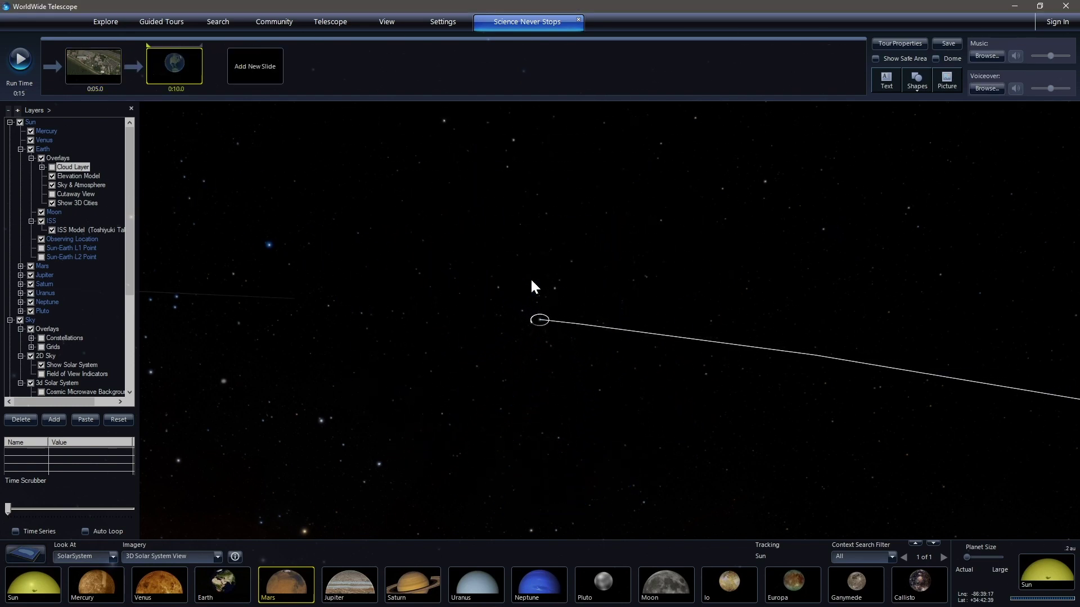
scroll(531, 280, "down", 4)
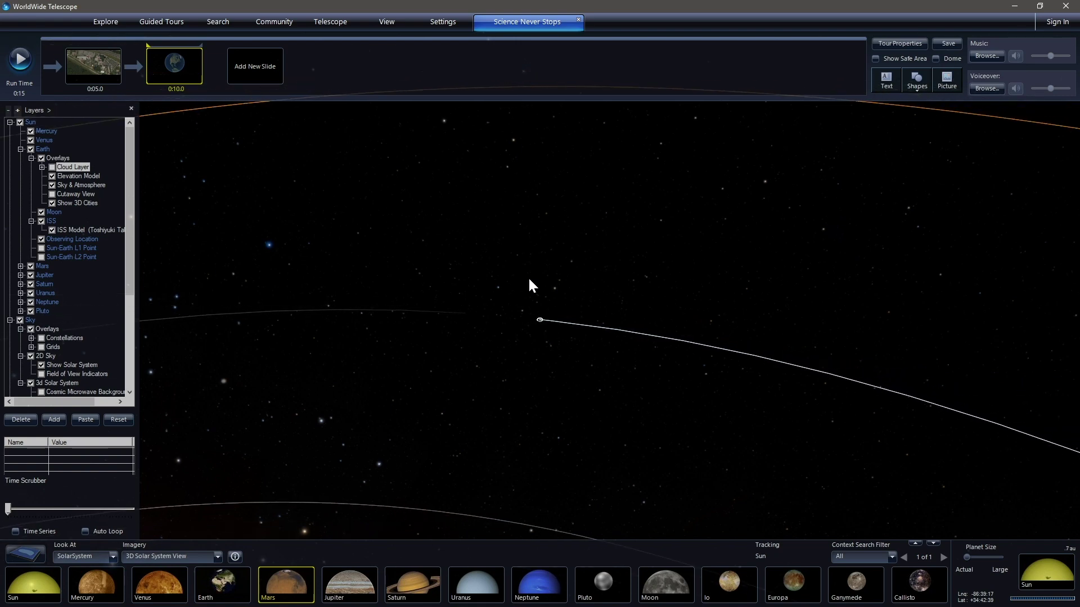
right_click(173, 57)
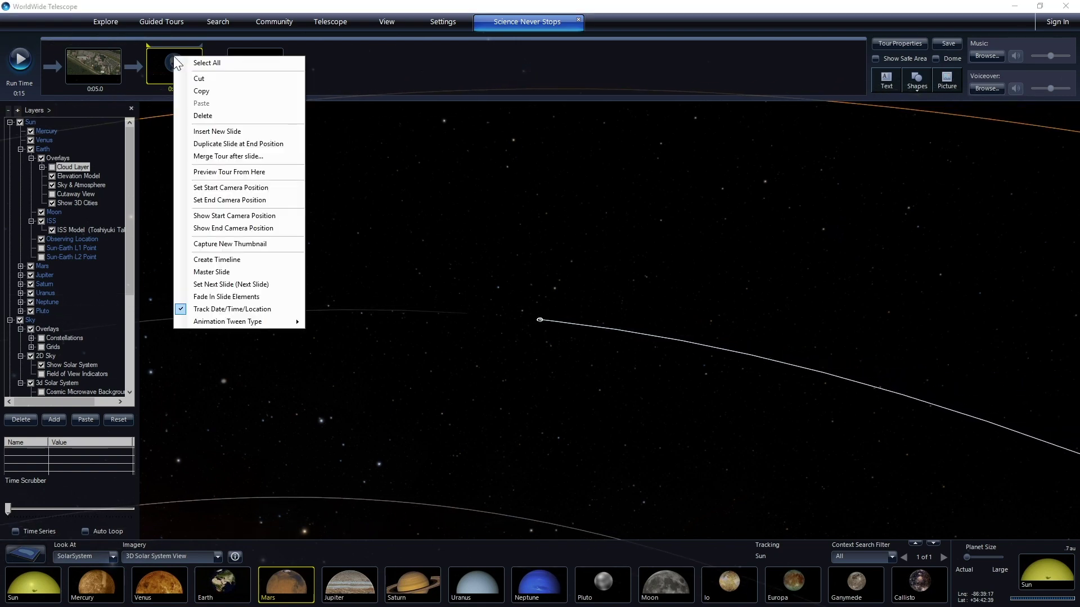
left_click(250, 200)
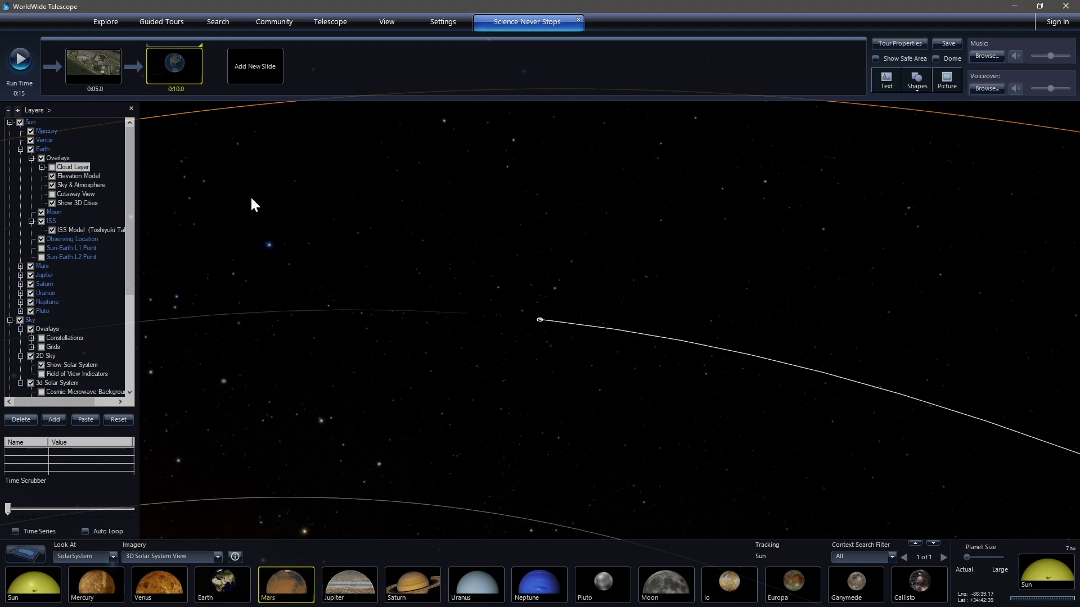
left_click(237, 65)
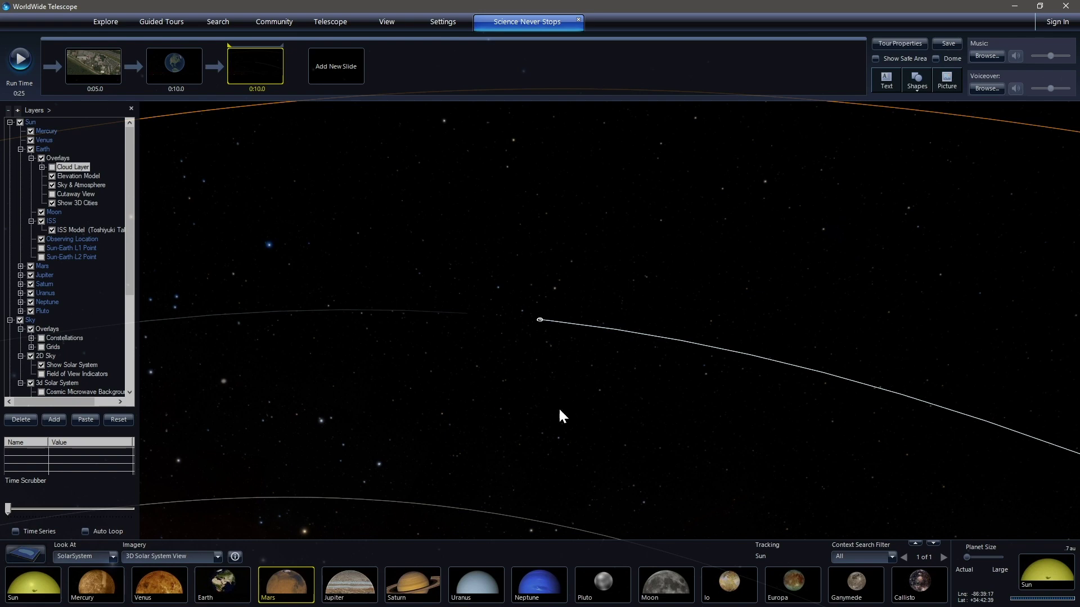
- Fly to Mars, zoom out and rotate into open space, and make that slide three's end camera
left_click(285, 583)
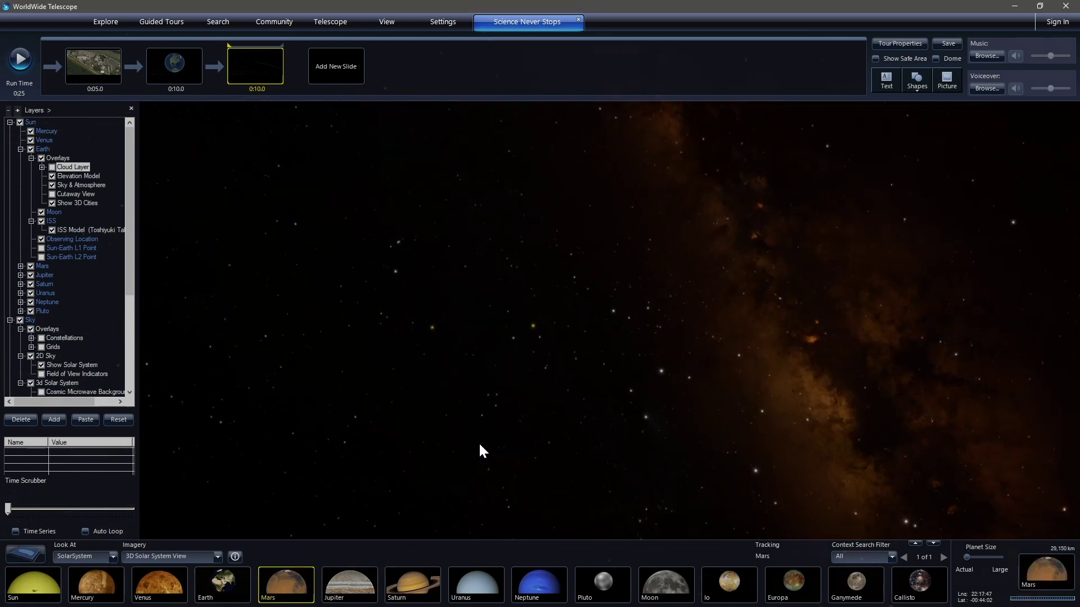
scroll(501, 312, "down", 5)
scroll(502, 315, "down", 5)
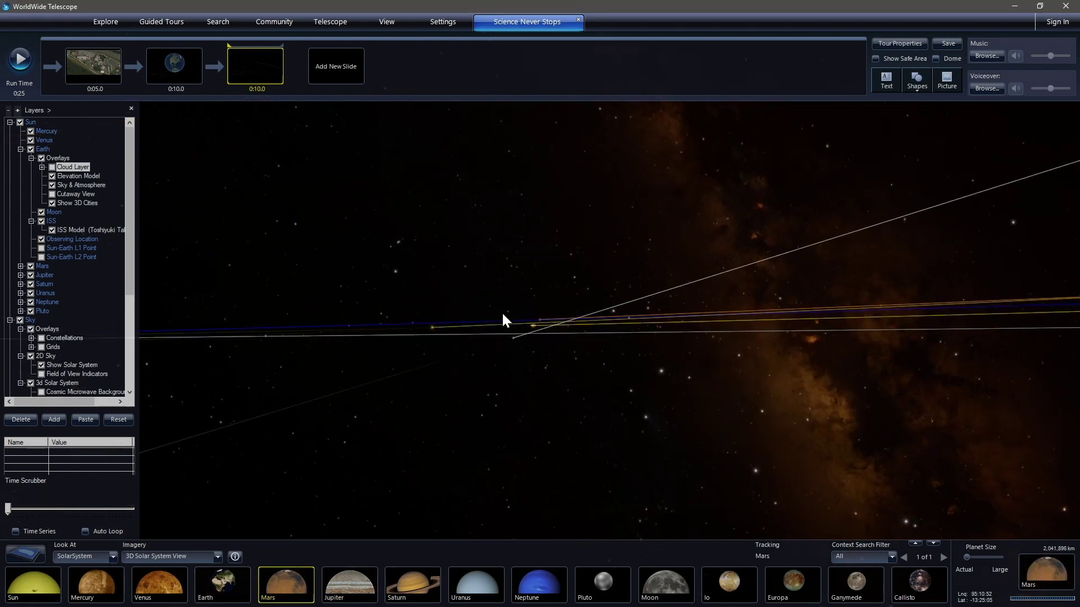
left_click_drag(508, 344, 501, 313)
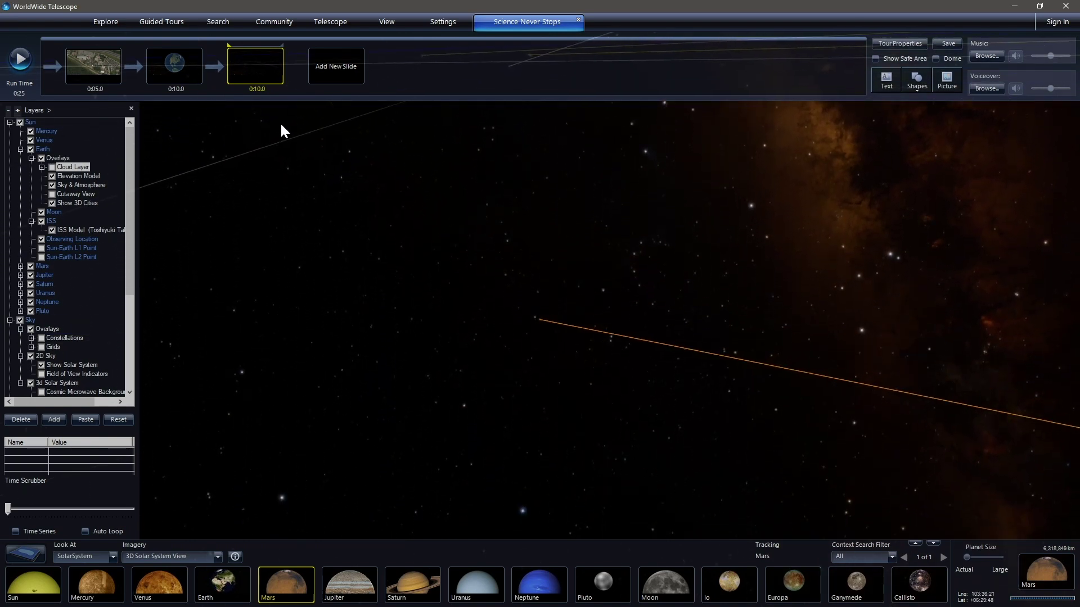
right_click(260, 66)
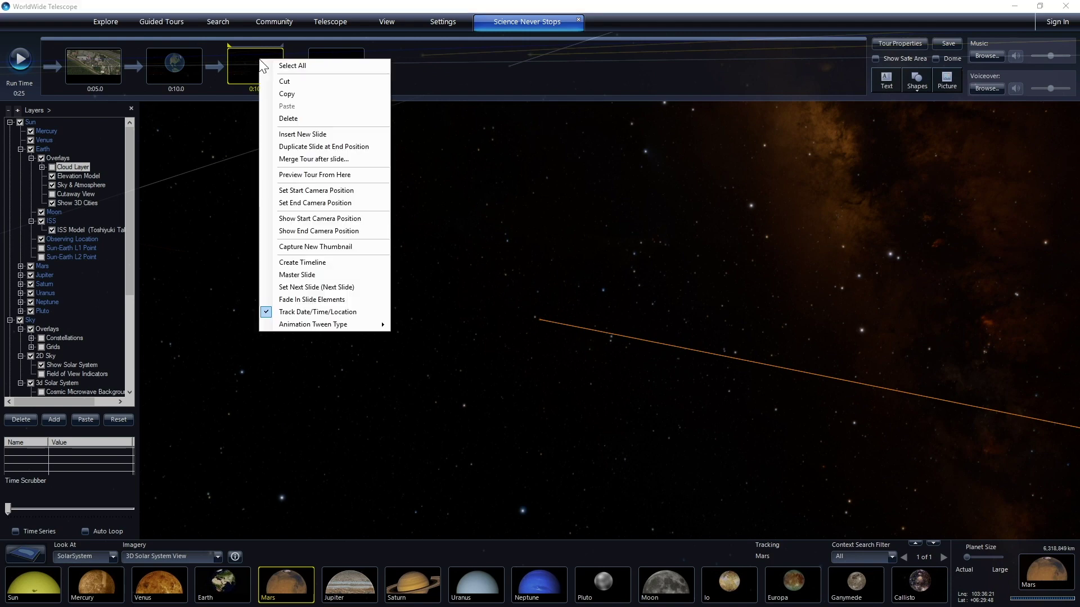
left_click(330, 202)
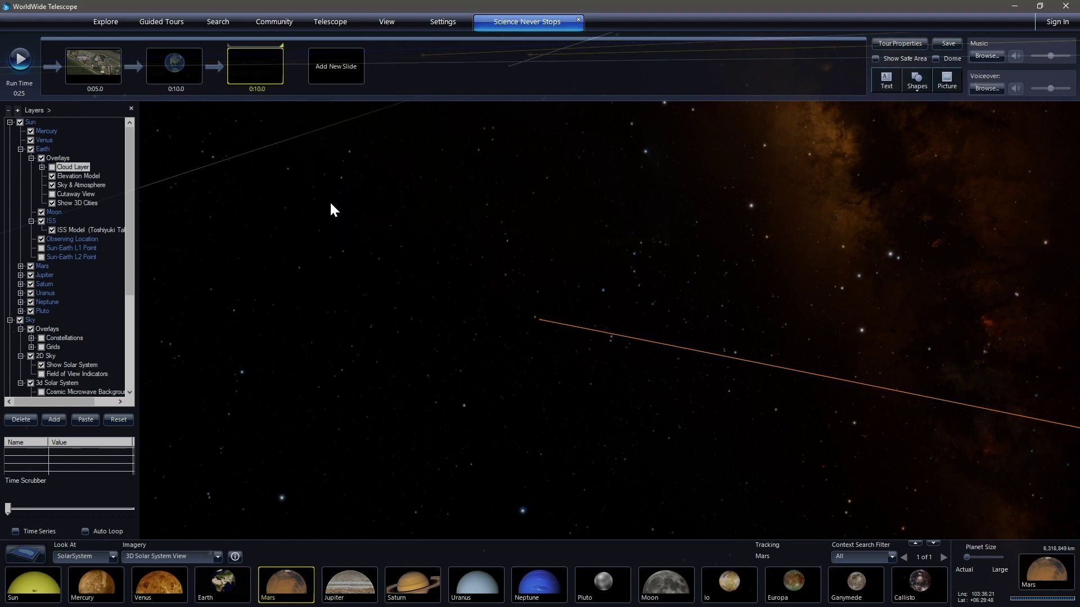
- Add a fourth slide set on the Mars close-up, then select slide two
left_click(318, 68)
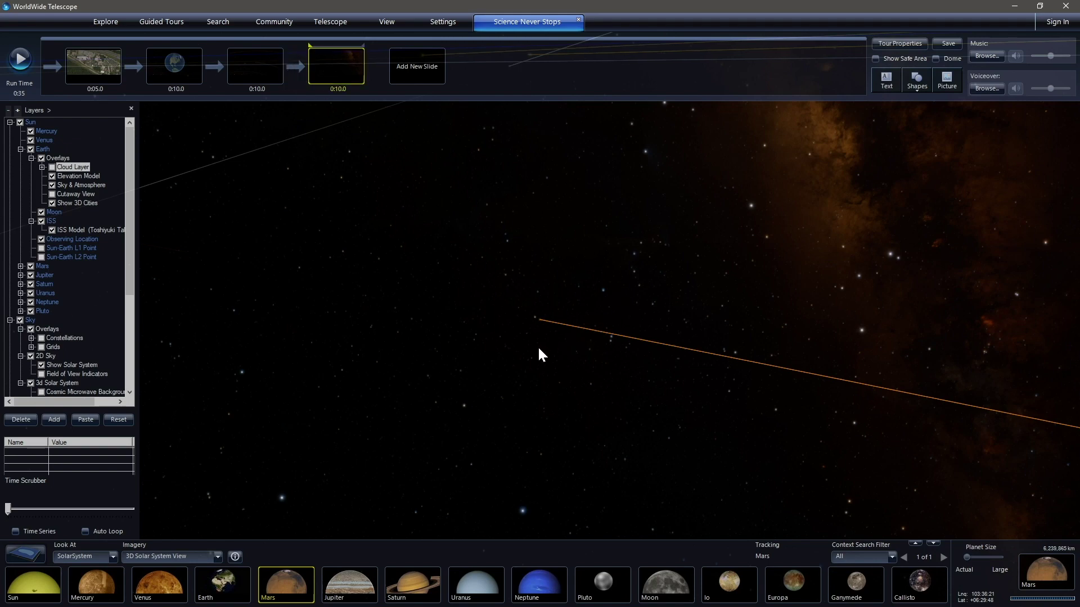
scroll(538, 346, "up", 10)
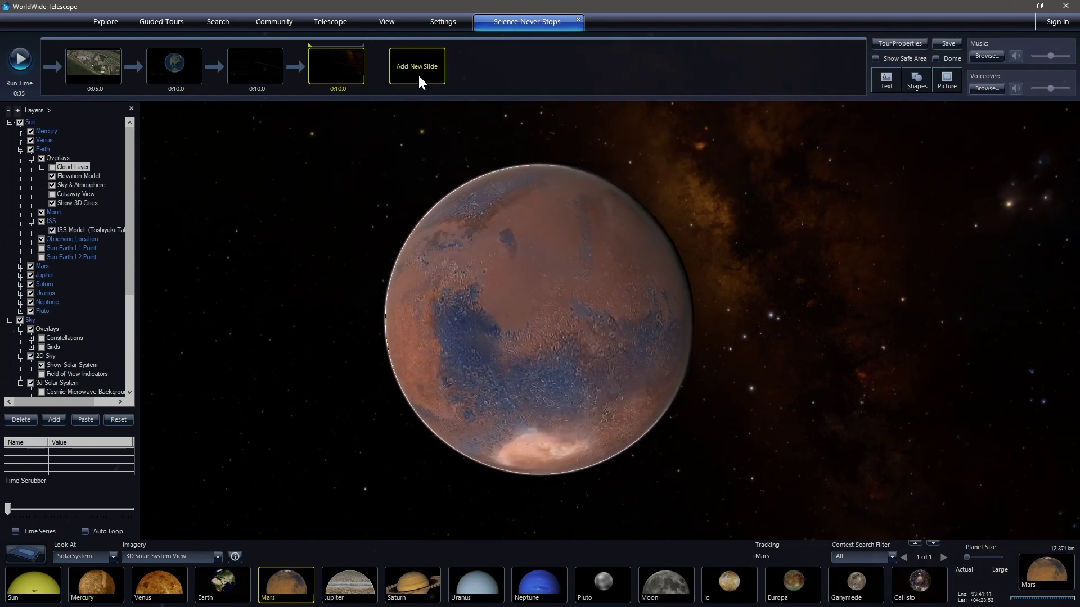
right_click(346, 64)
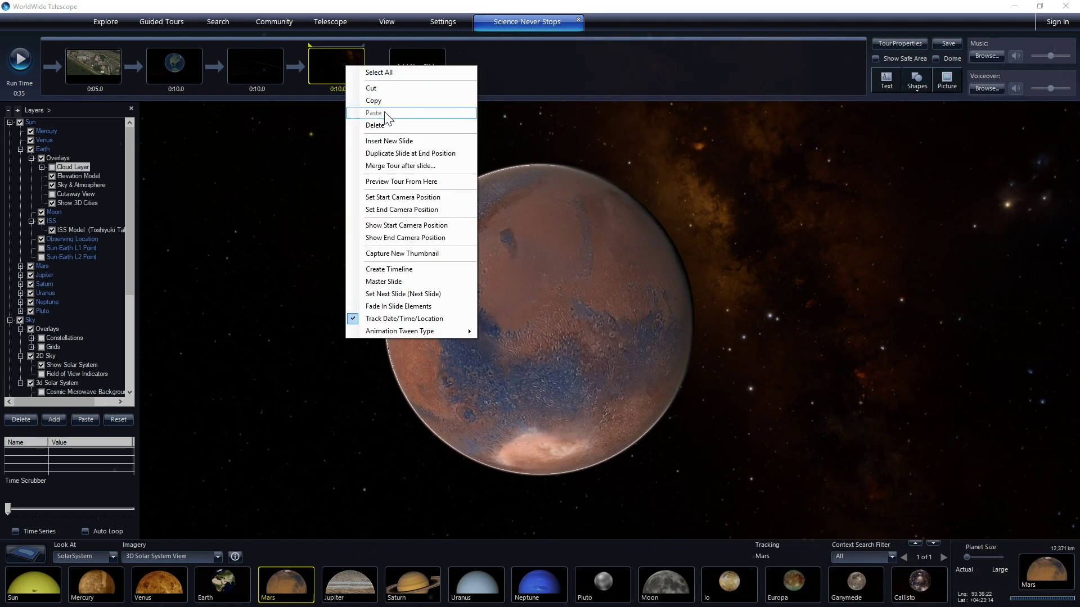
left_click(398, 210)
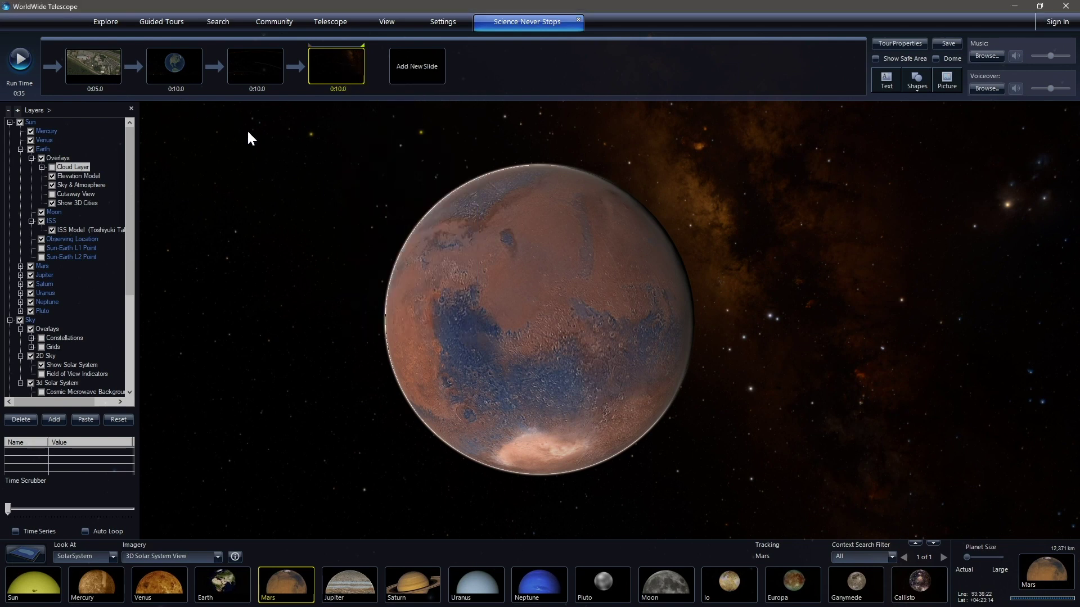
left_click(177, 89)
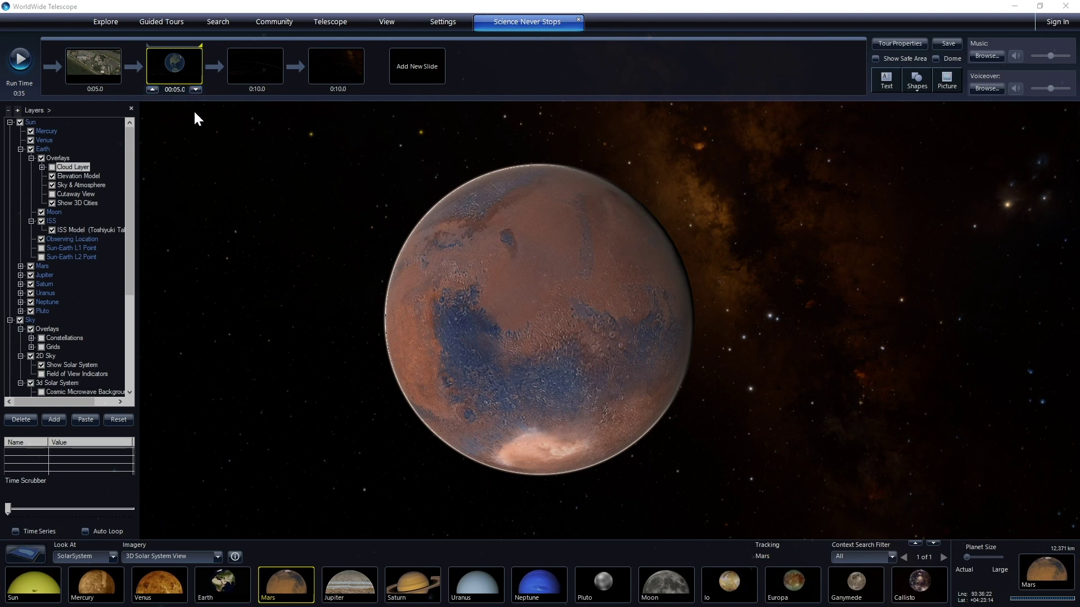
- Set slides two, three and four to 0:05.0 each, then play the 20-second tour from slide one
key("Tab")
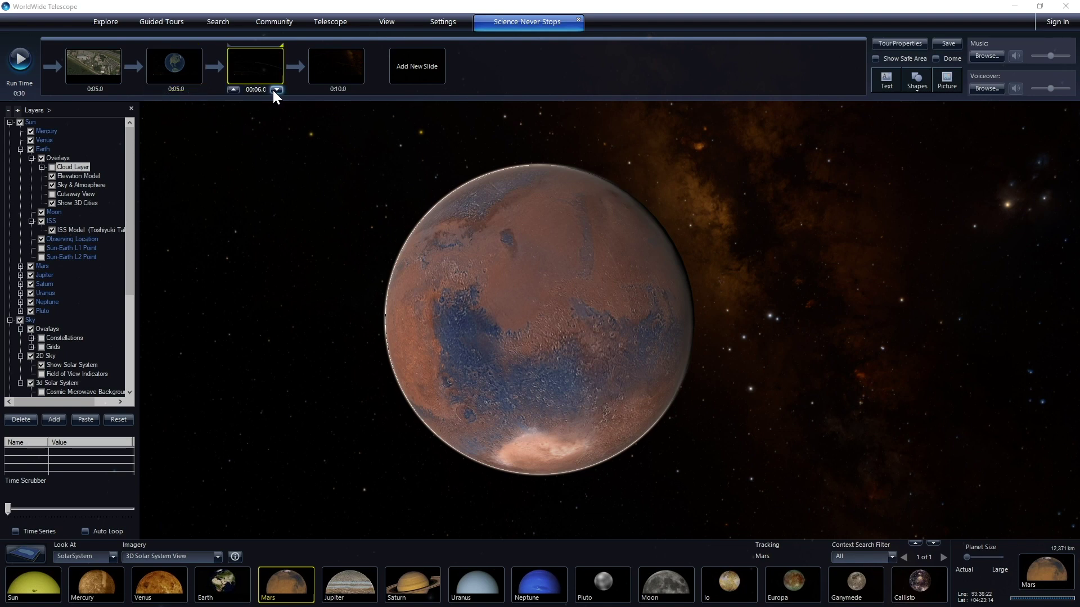
left_click(276, 89)
left_click(348, 91)
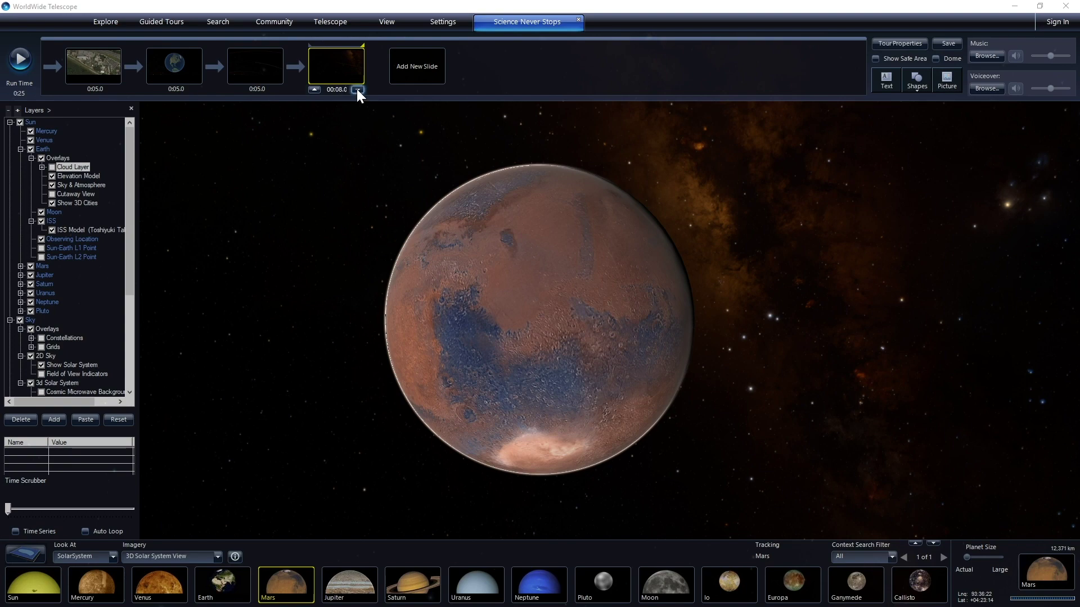
left_click(357, 91)
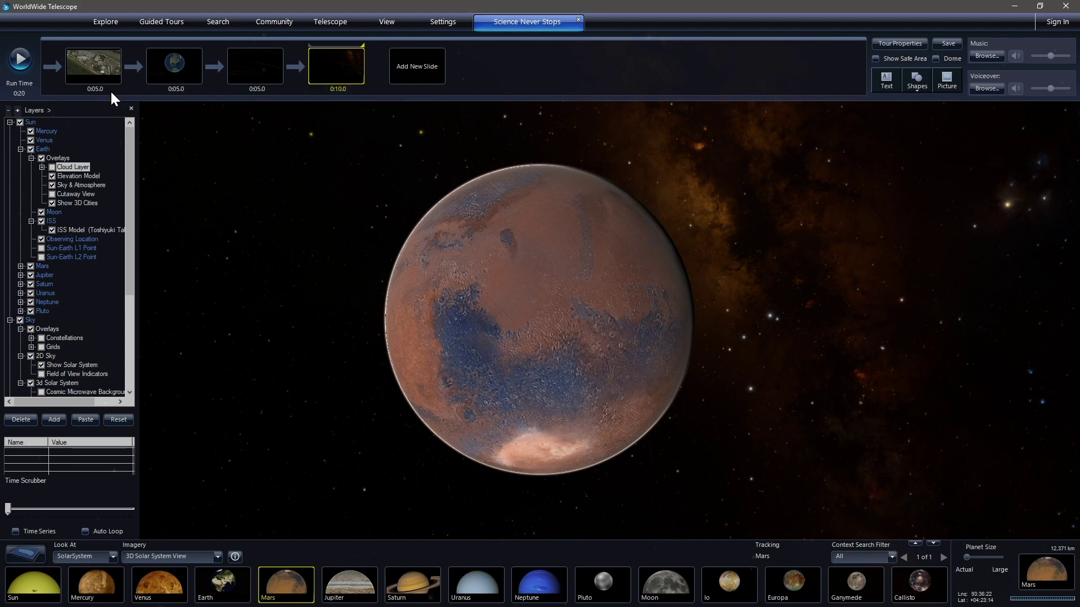
left_click(95, 68)
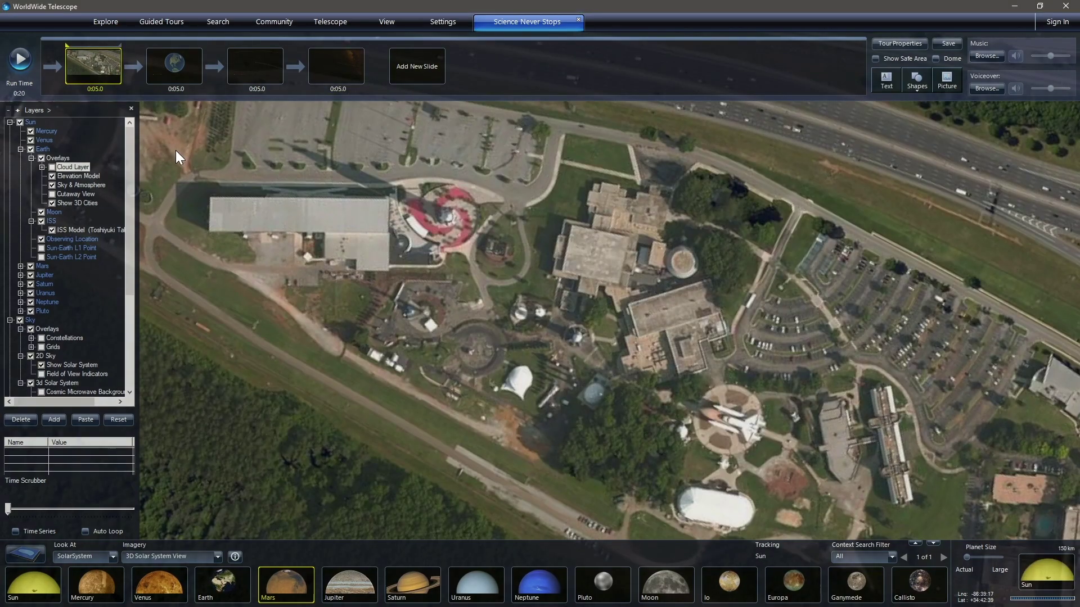
left_click(24, 65)
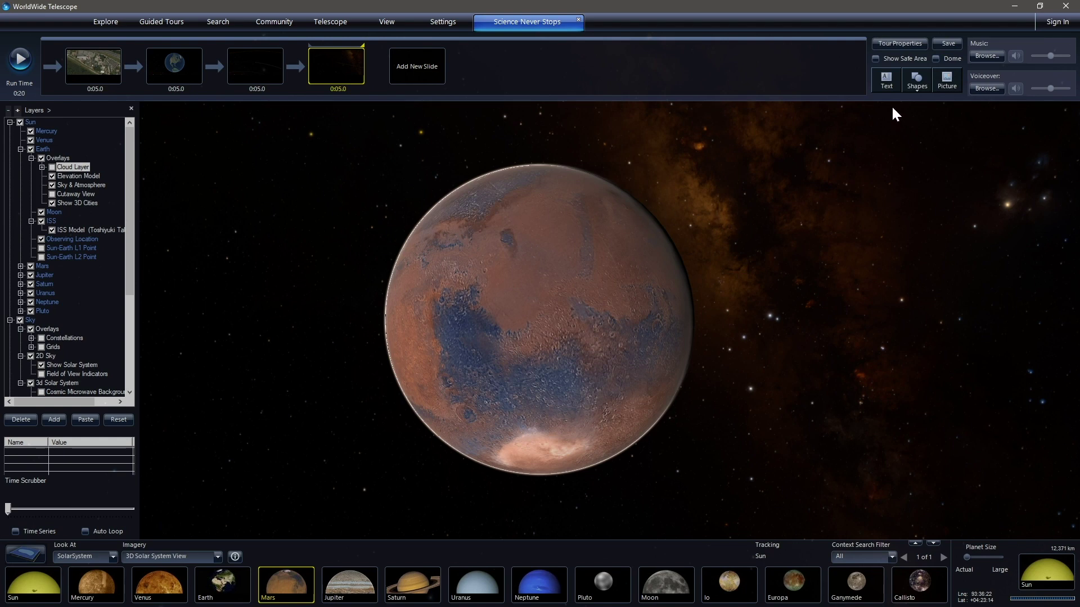
left_click(887, 82)
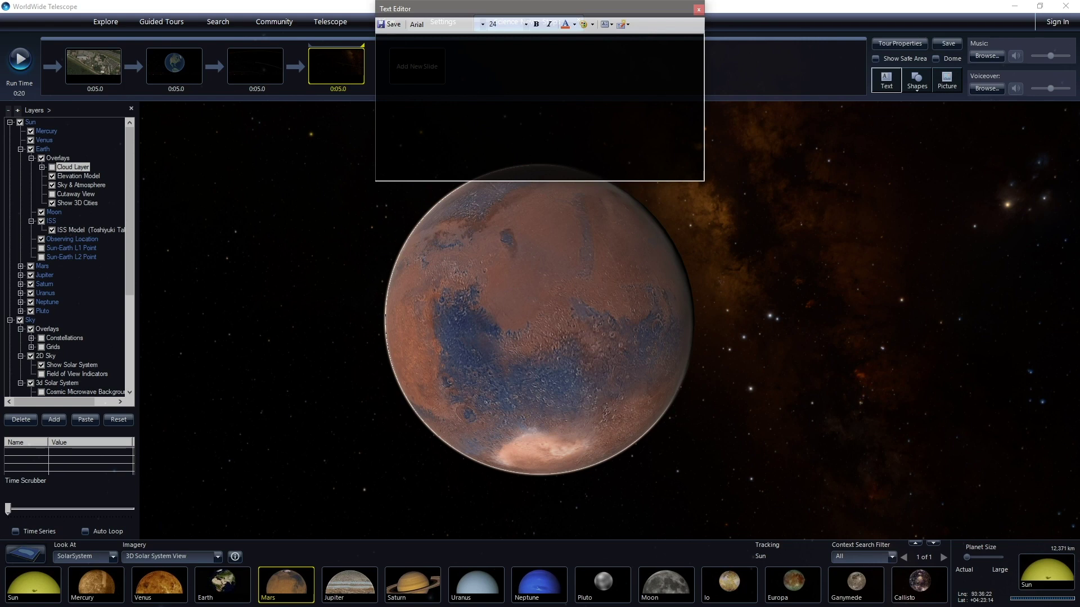
type("Wow!")
left_click(392, 24)
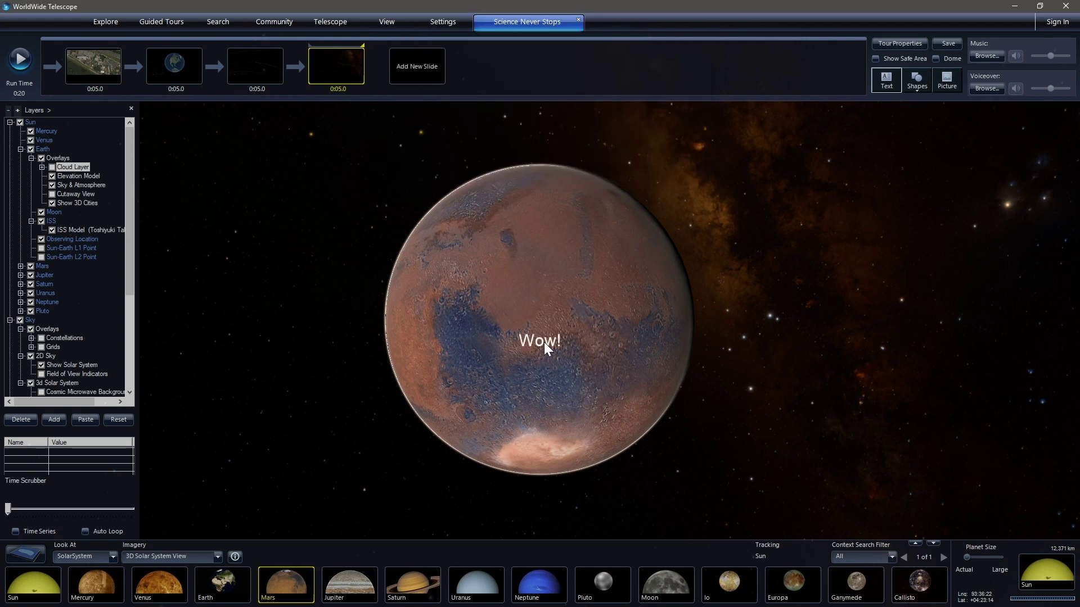
left_click_drag(544, 341, 593, 254)
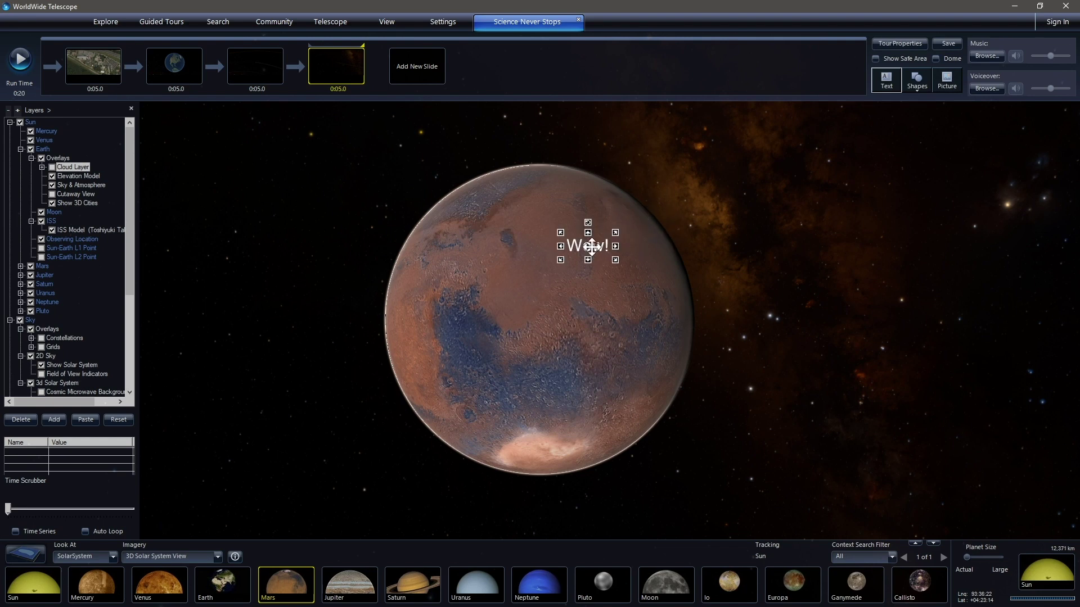
right_click(593, 250)
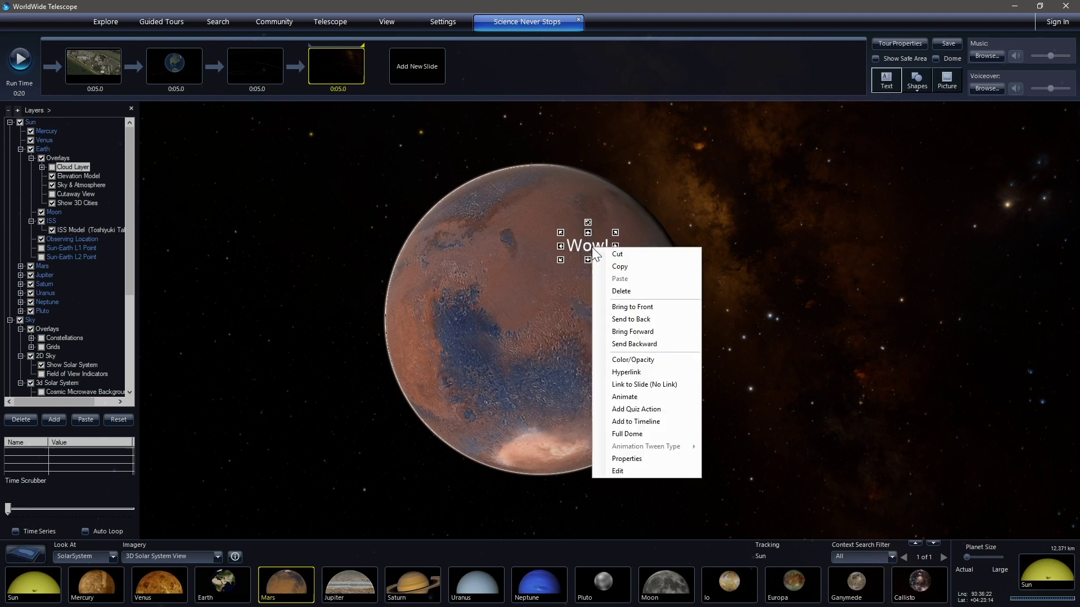
left_click(628, 290)
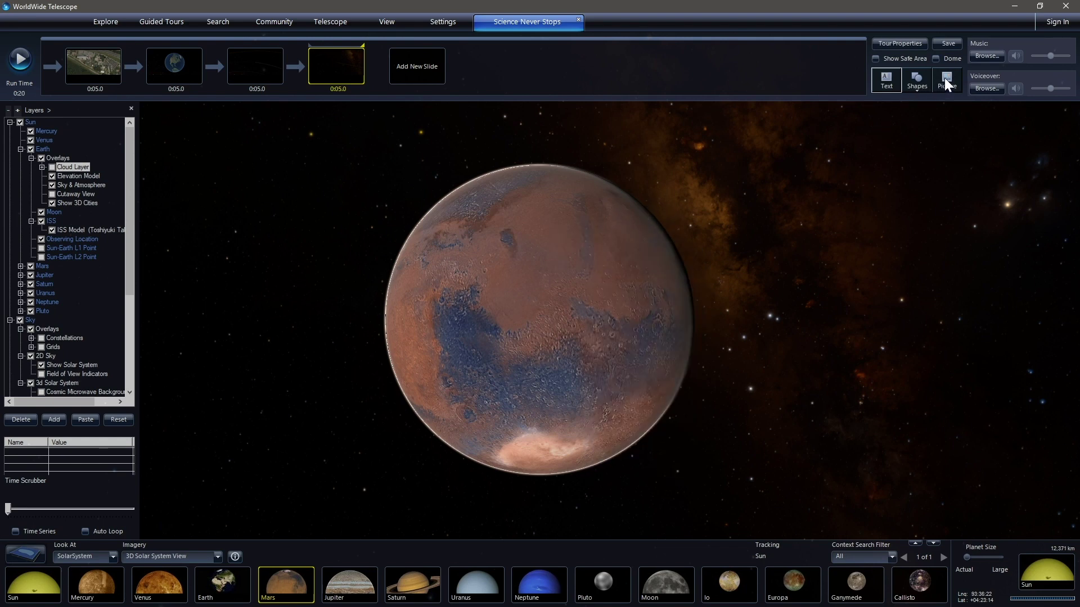
left_click(947, 45)
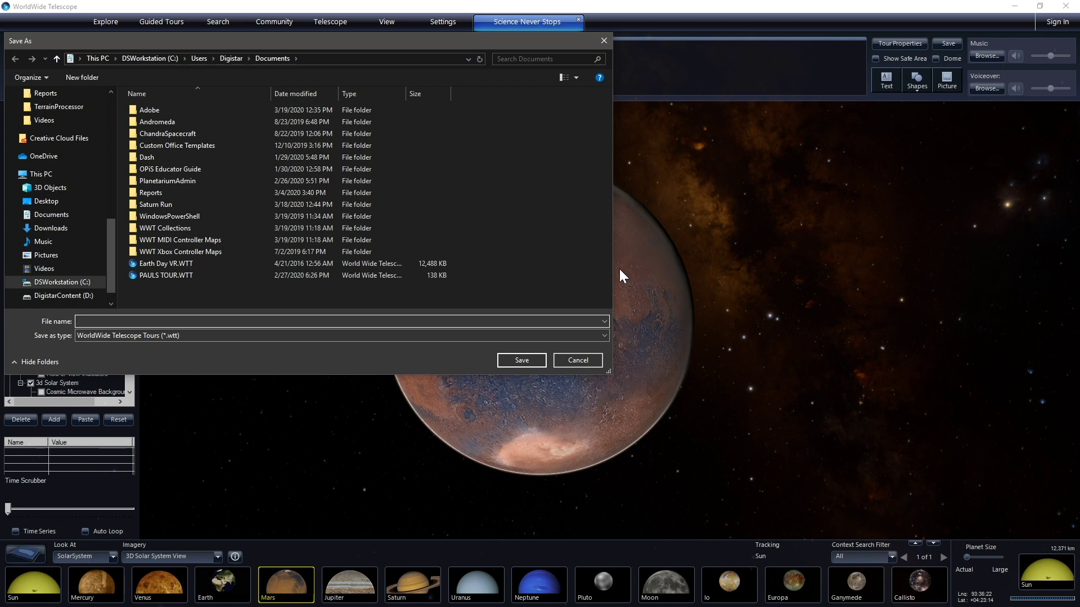
left_click(594, 361)
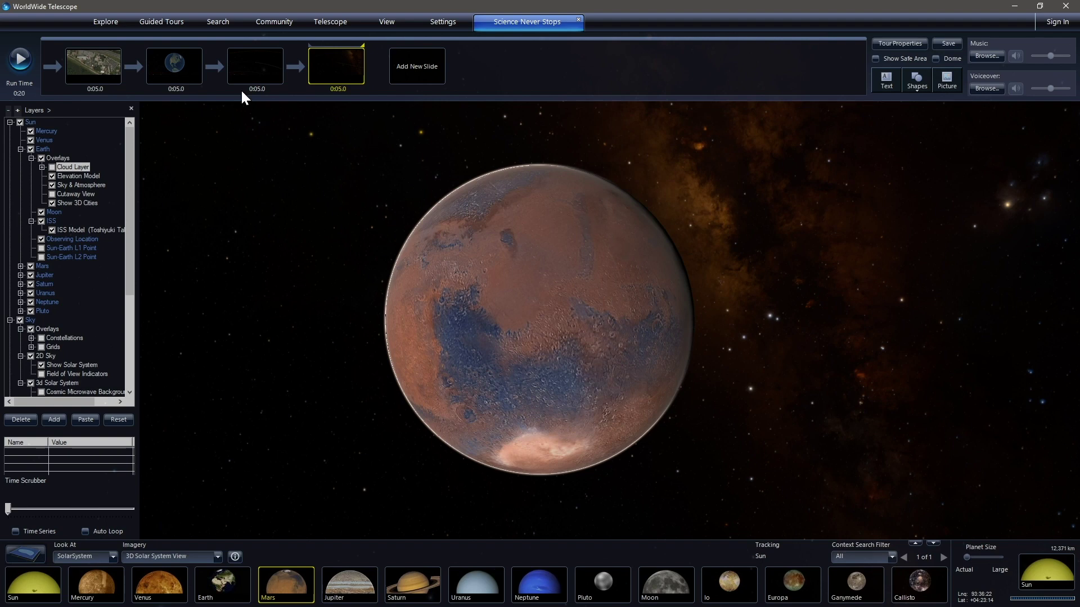
left_click(174, 31)
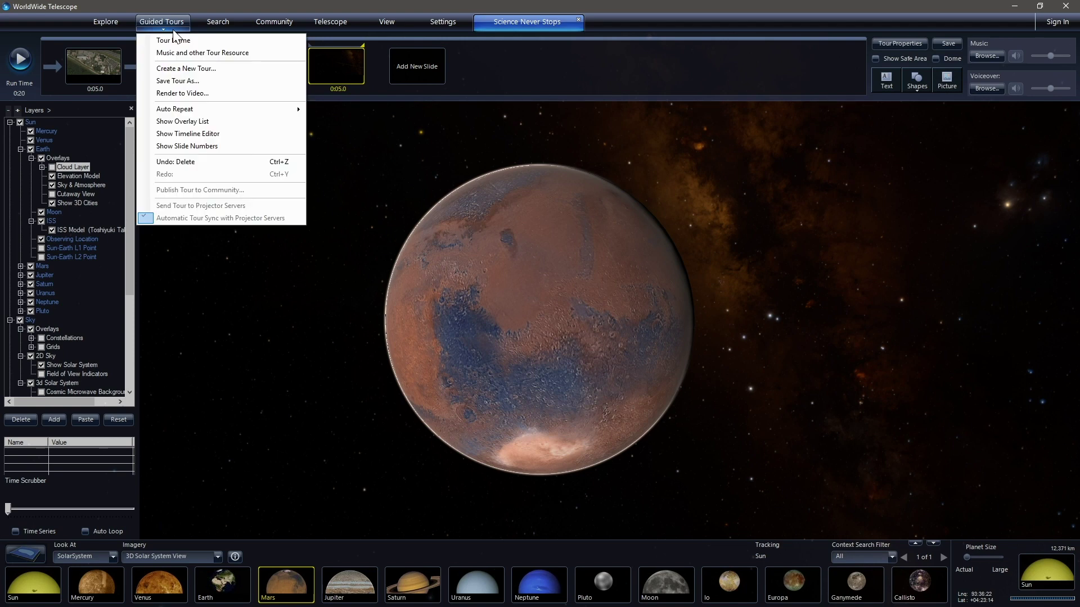
left_click(190, 93)
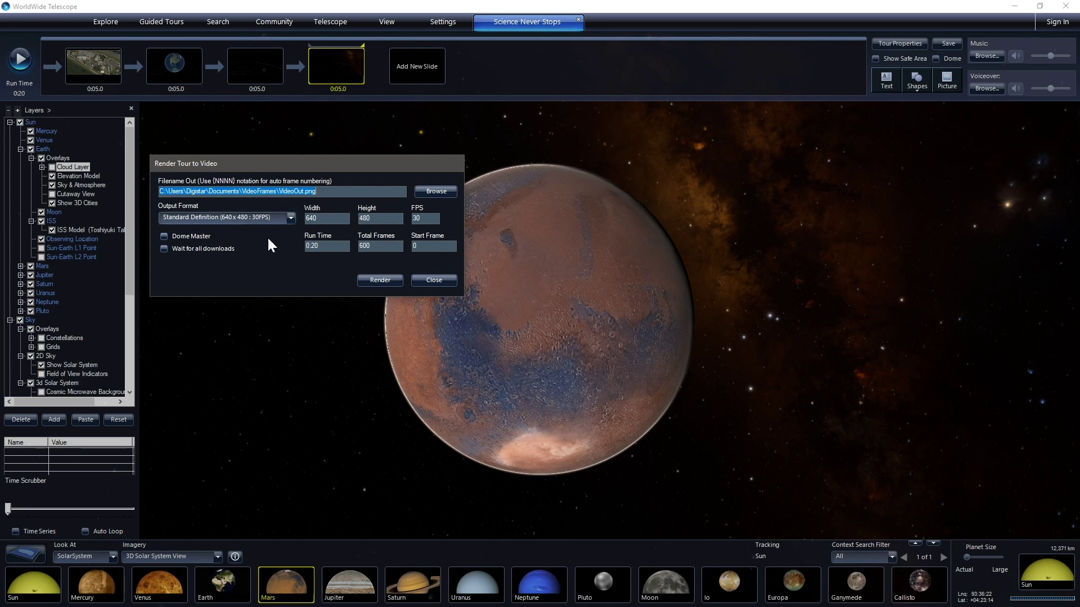
left_click(291, 218)
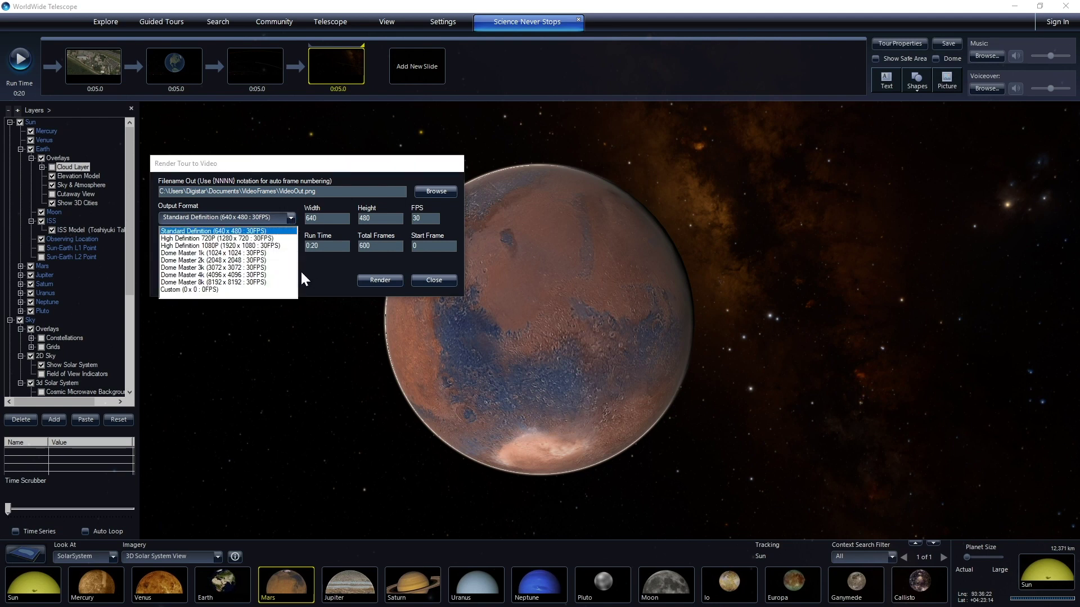
left_click(214, 290)
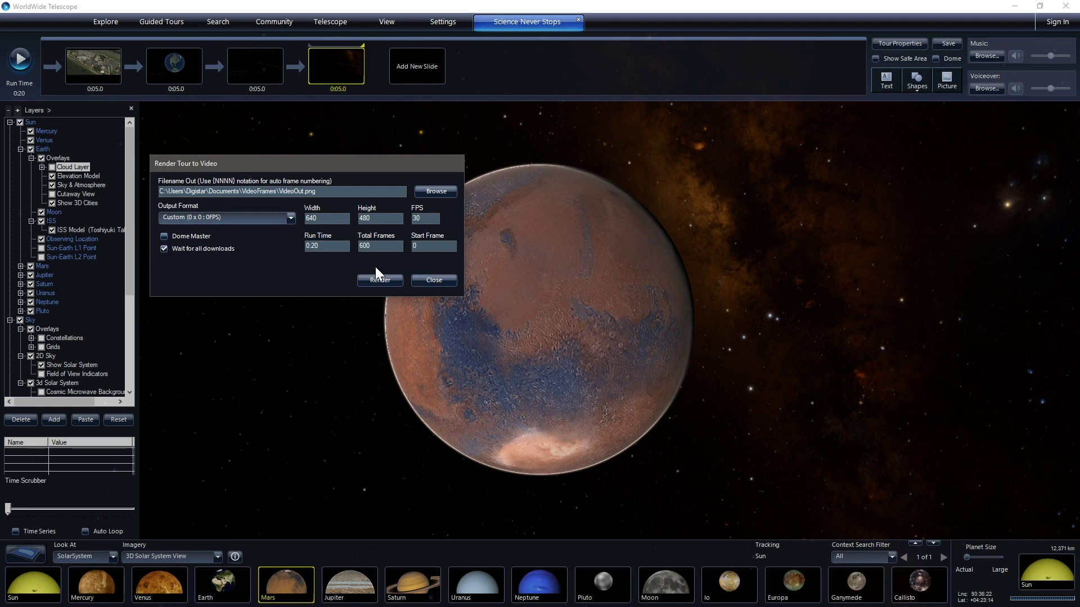
left_click(443, 281)
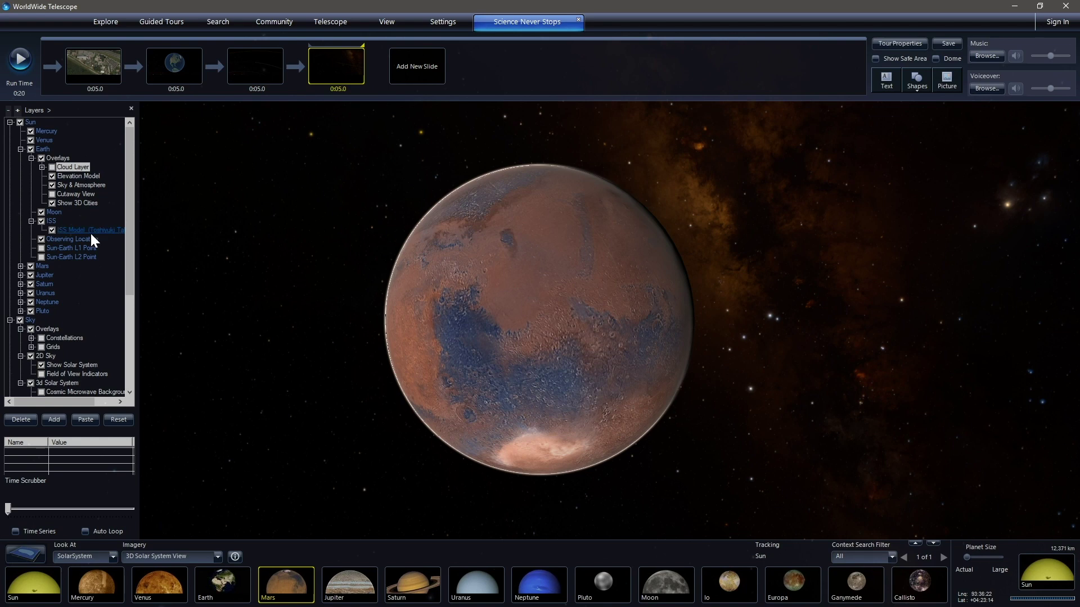
right_click(334, 64)
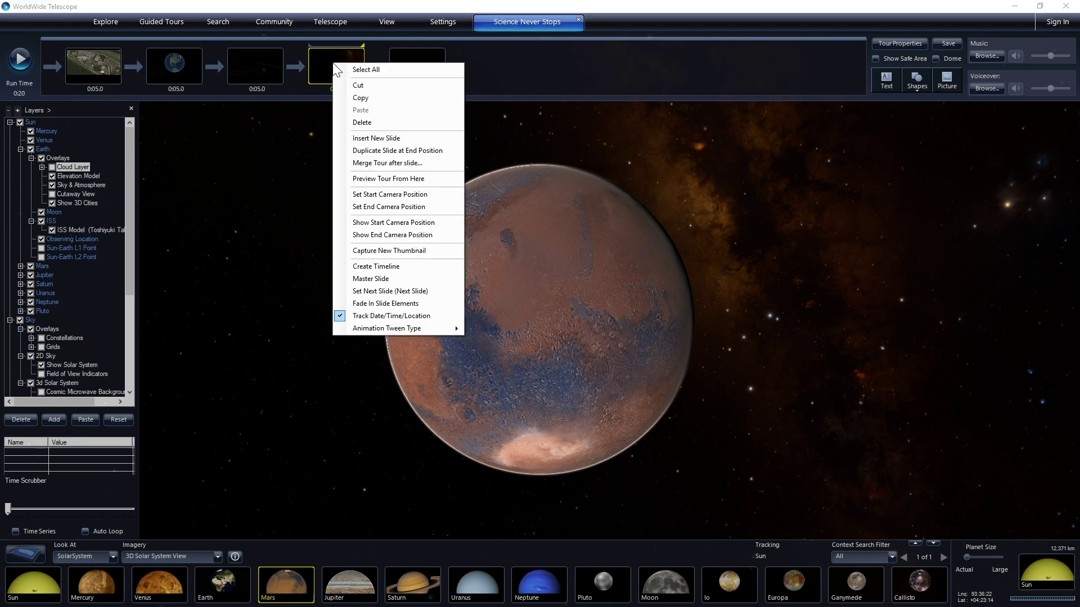
left_click(324, 252)
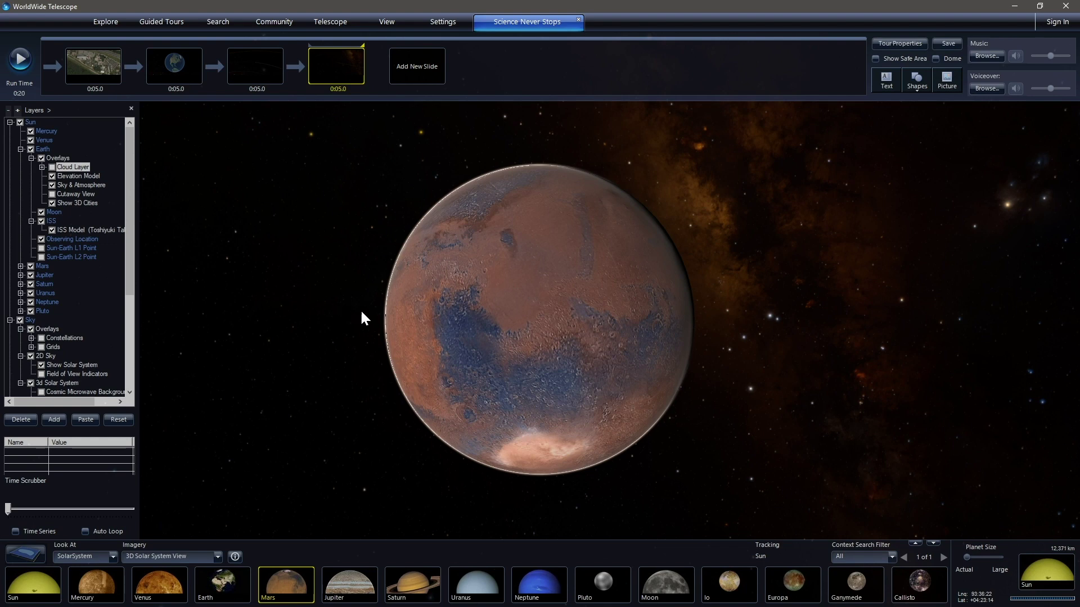
- Change the Look At view from the solar system to Sky
left_click(90, 556)
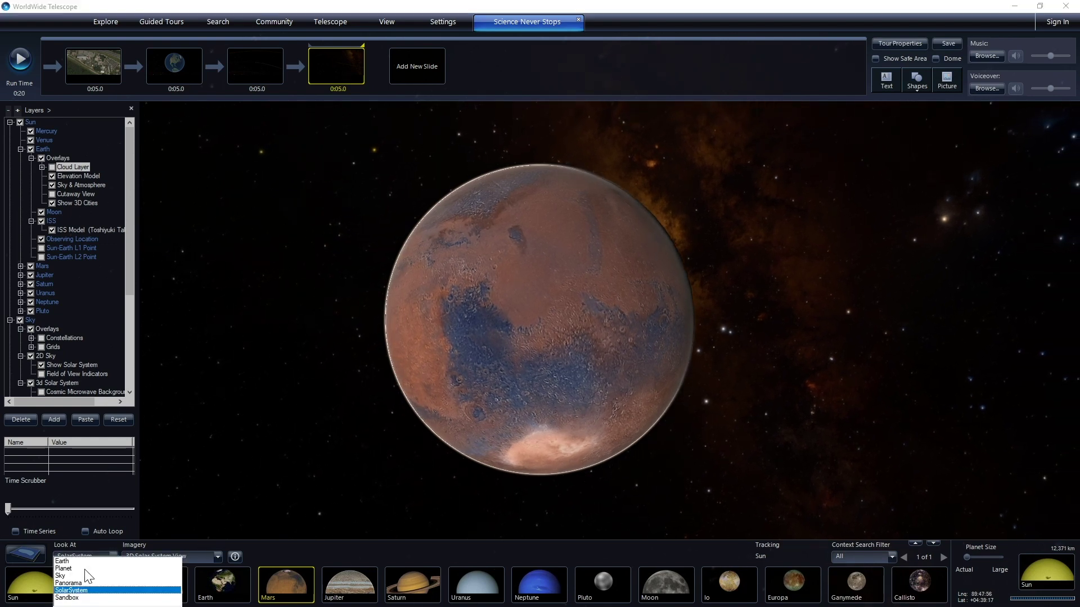
left_click(60, 576)
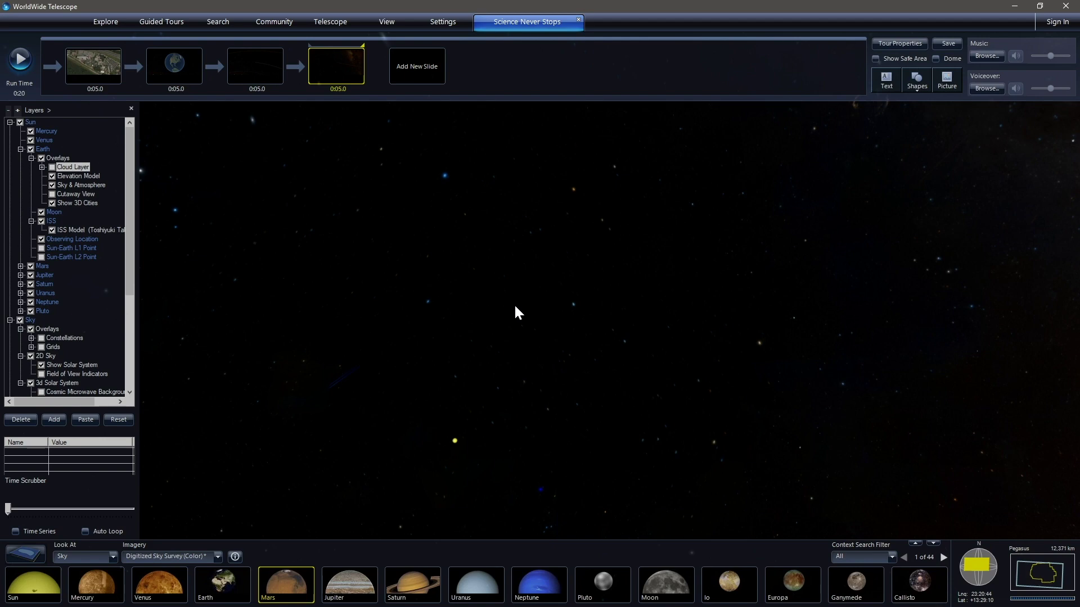